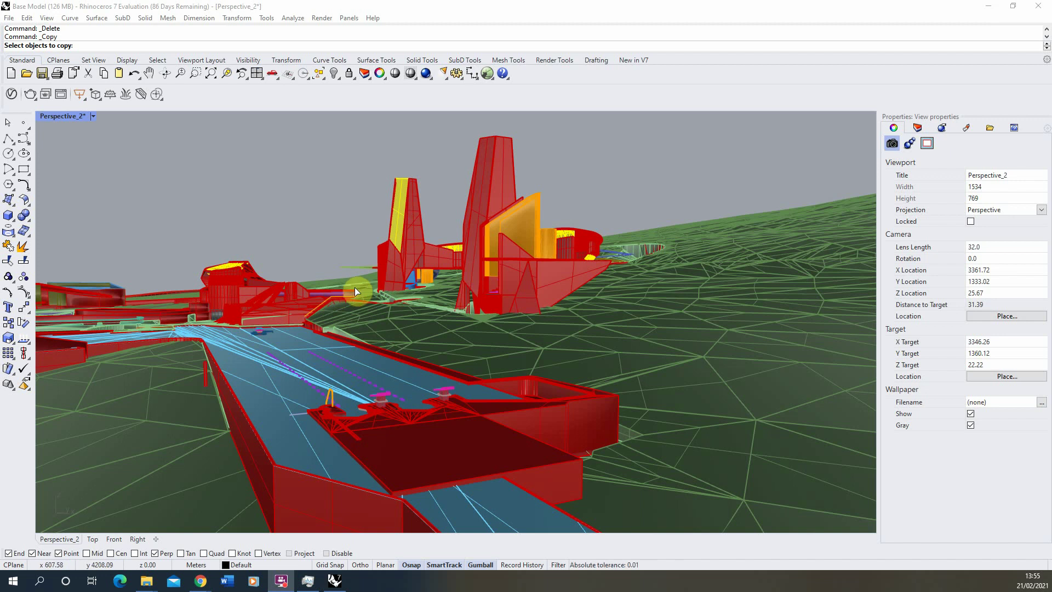
# Orbit the Perspective view slightly so the red towers sit nearer the centre.
pyautogui.moveTo(346, 376); pyautogui.dragTo(351, 373, button='right')
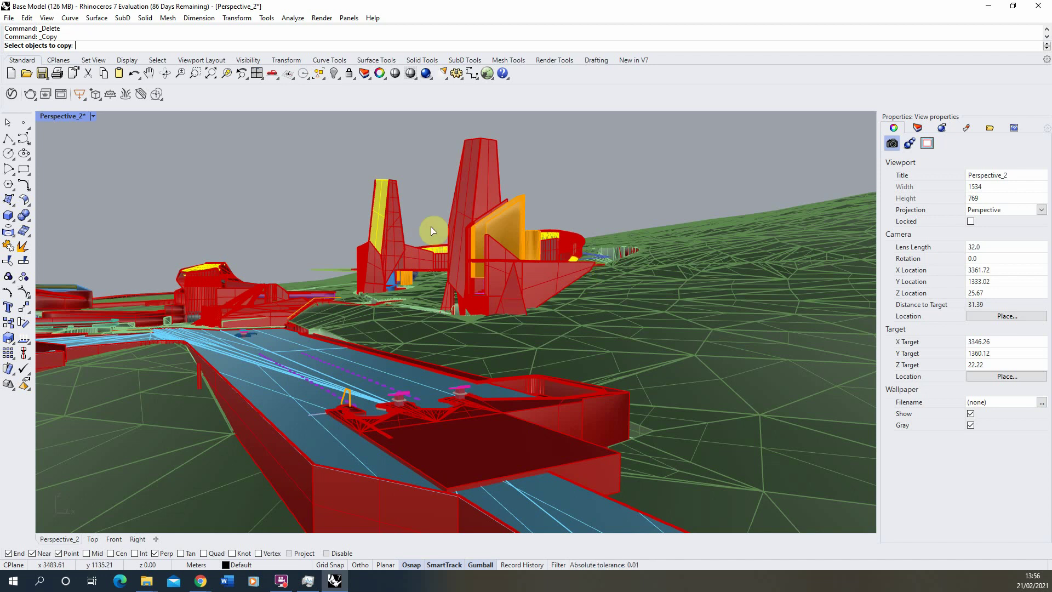
# Draw a 1.7 m tall box on the red deck in front of the canal and select it.
pyautogui.click(8, 219)
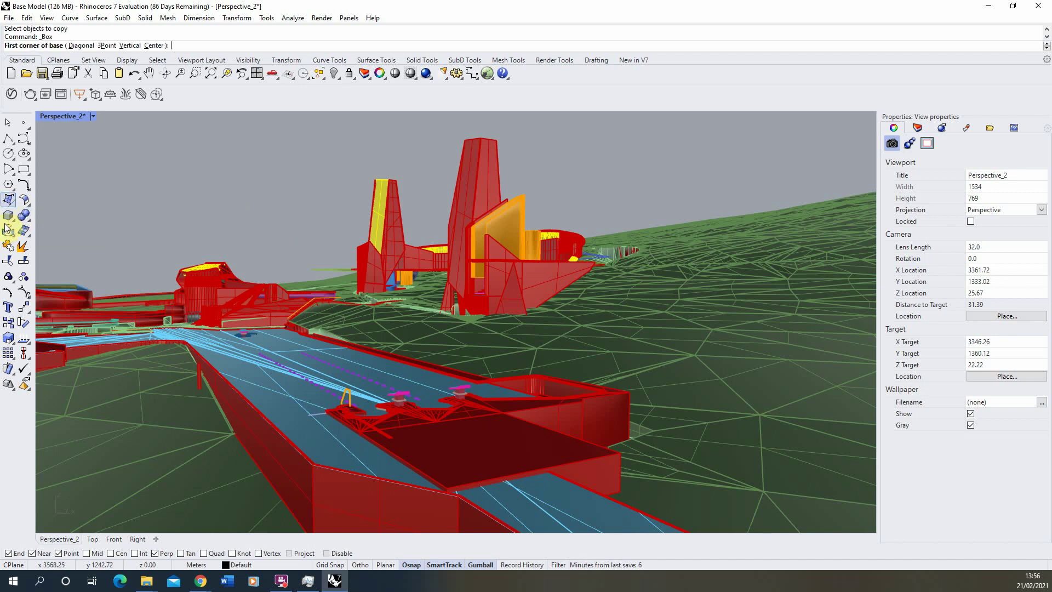
pyautogui.click(413, 467)
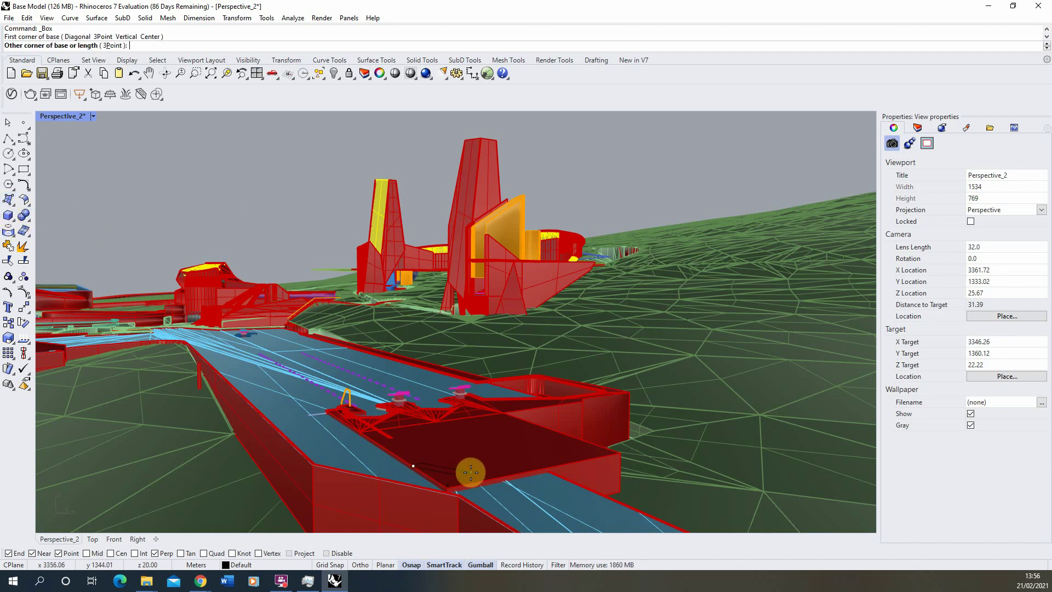
pyautogui.click(466, 464)
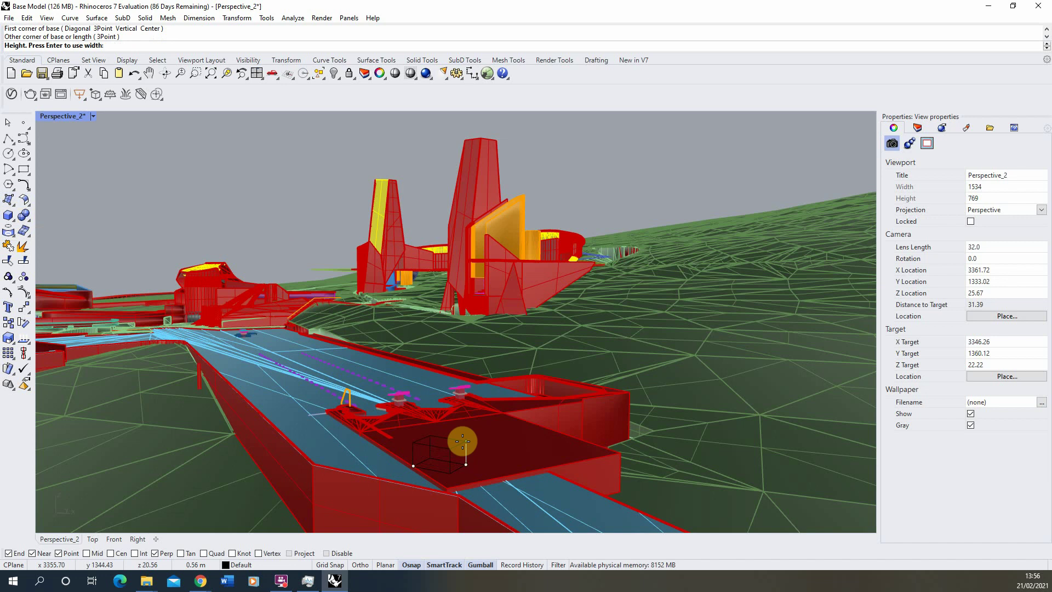
pyautogui.write('1.7')
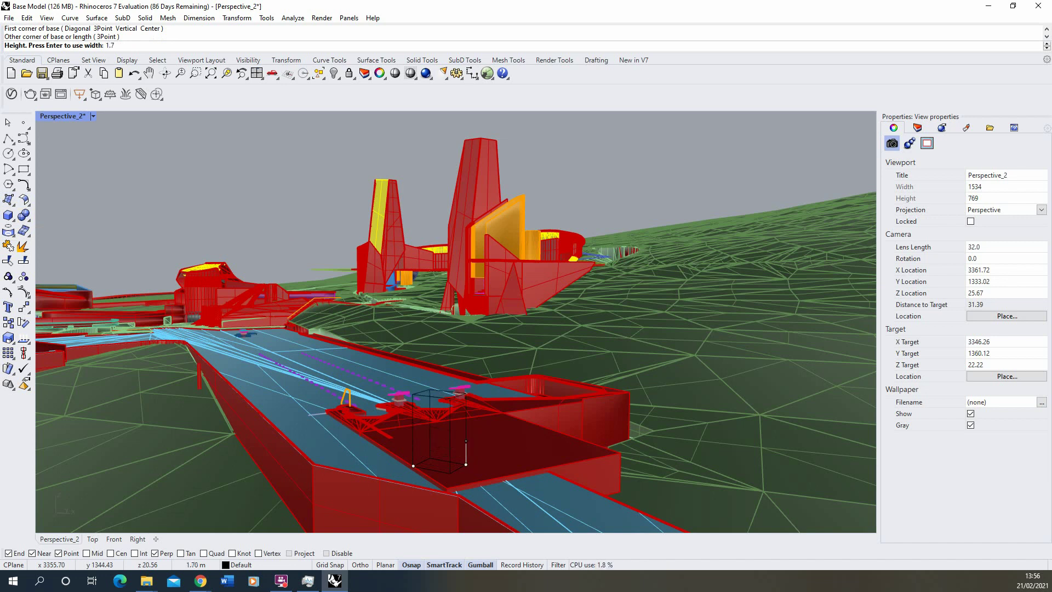
pyautogui.press('Return')
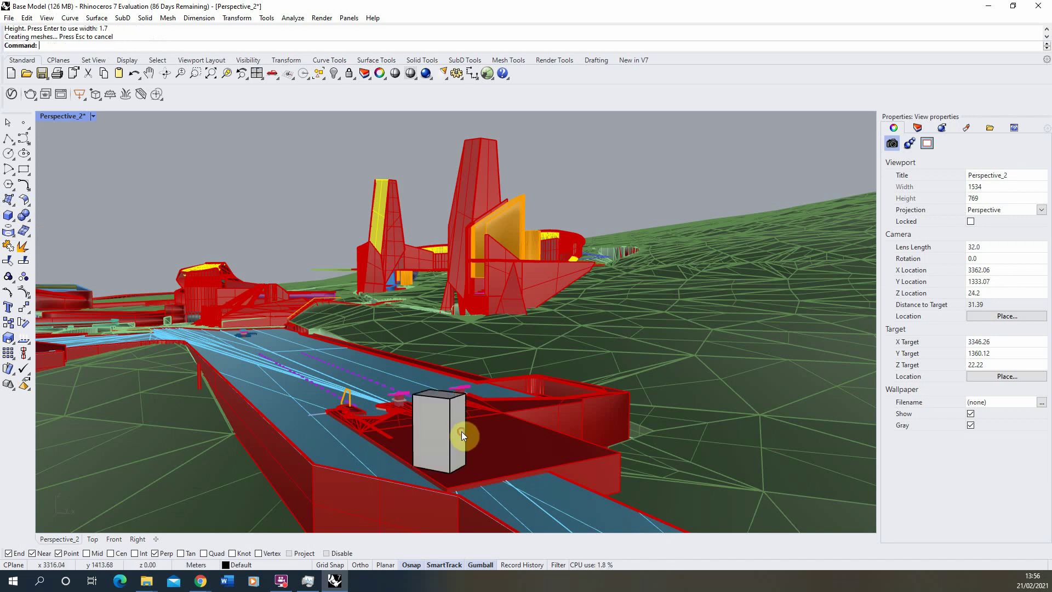
pyautogui.click(457, 398)
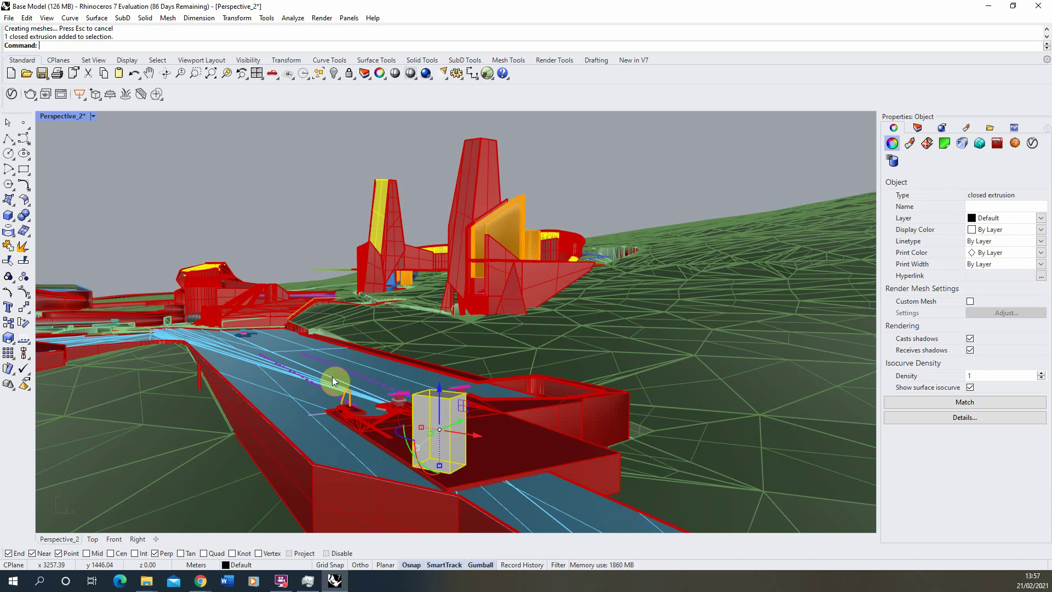
# Copy the box and move the copy farther along the canal toward the towers.
pyautogui.click(9, 322)
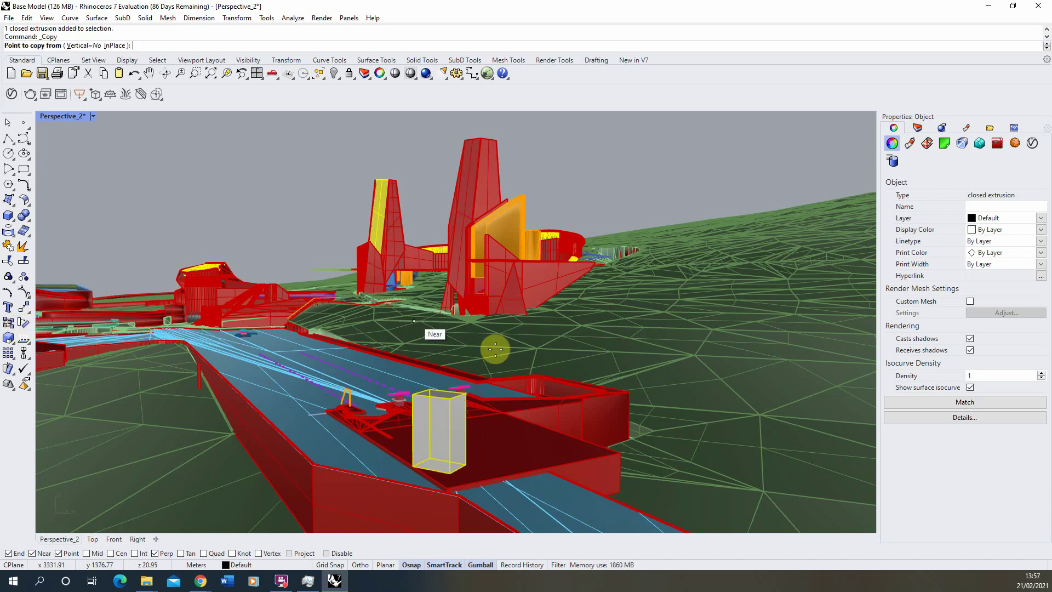
pyautogui.click(462, 396)
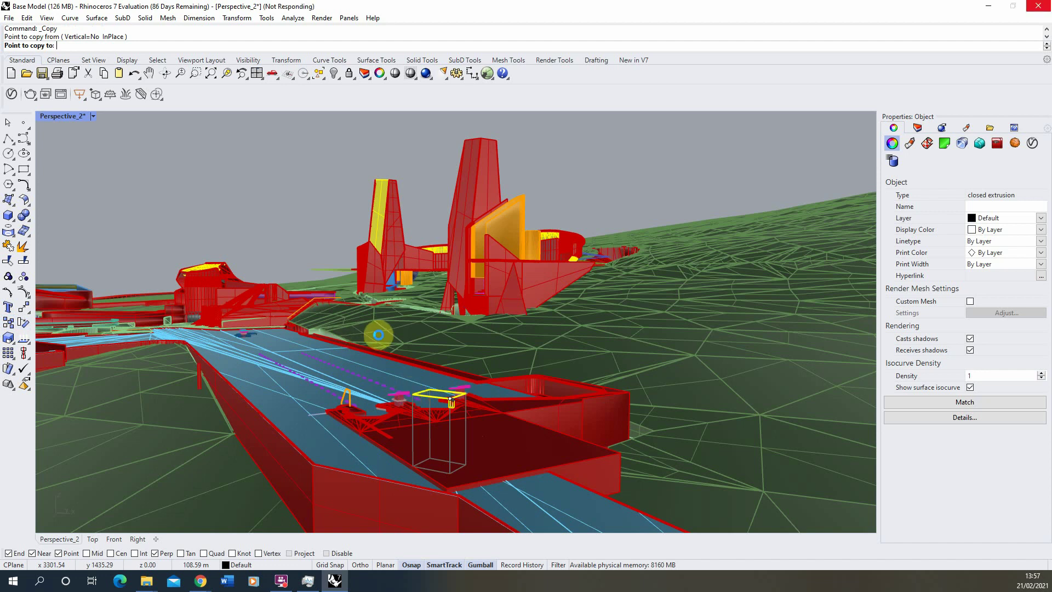
pyautogui.click(426, 391)
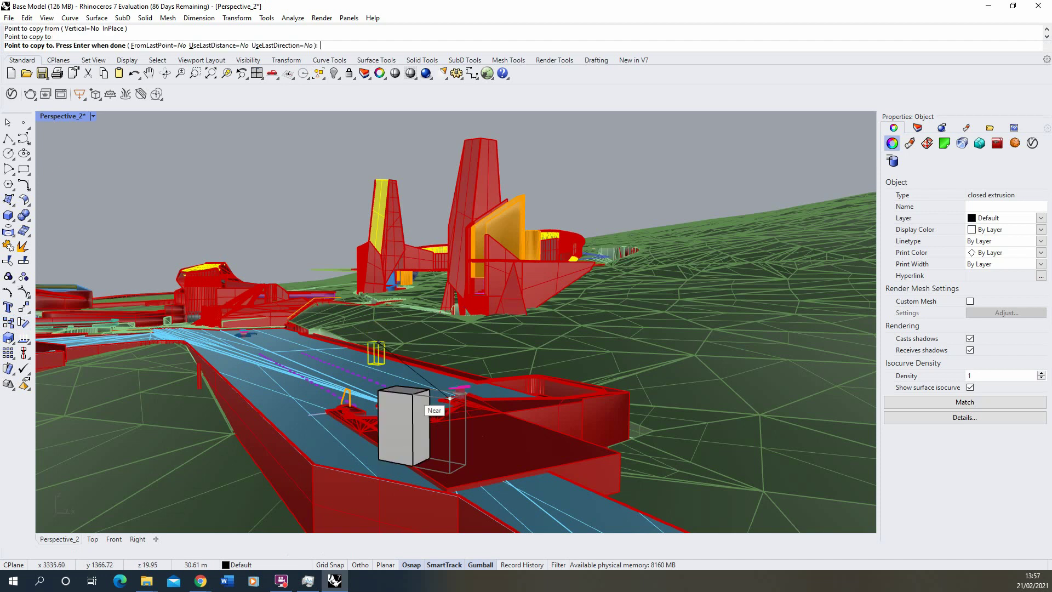
pyautogui.press('Return')
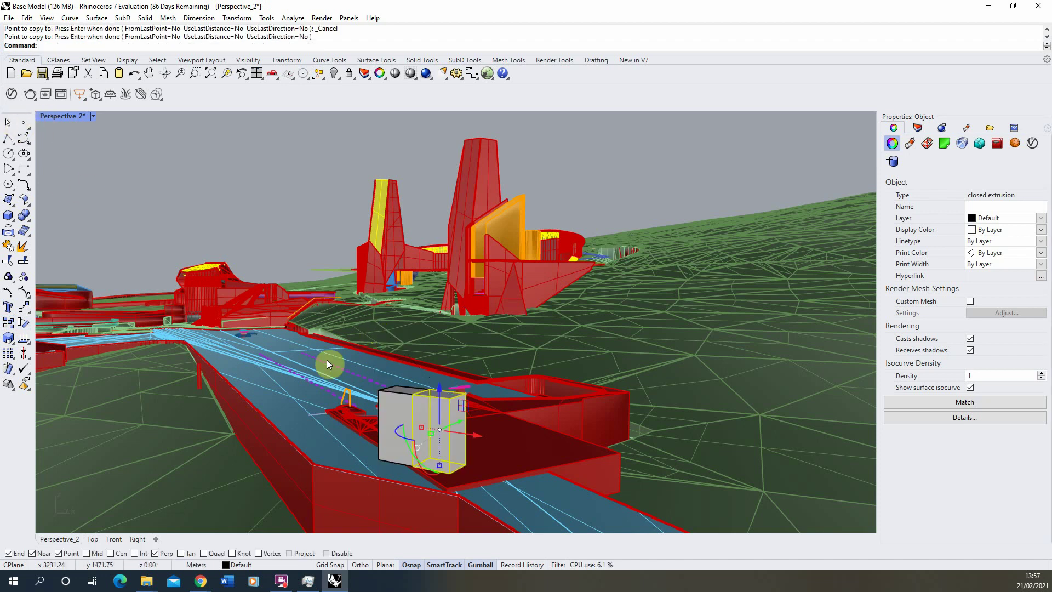
pyautogui.click(404, 400)
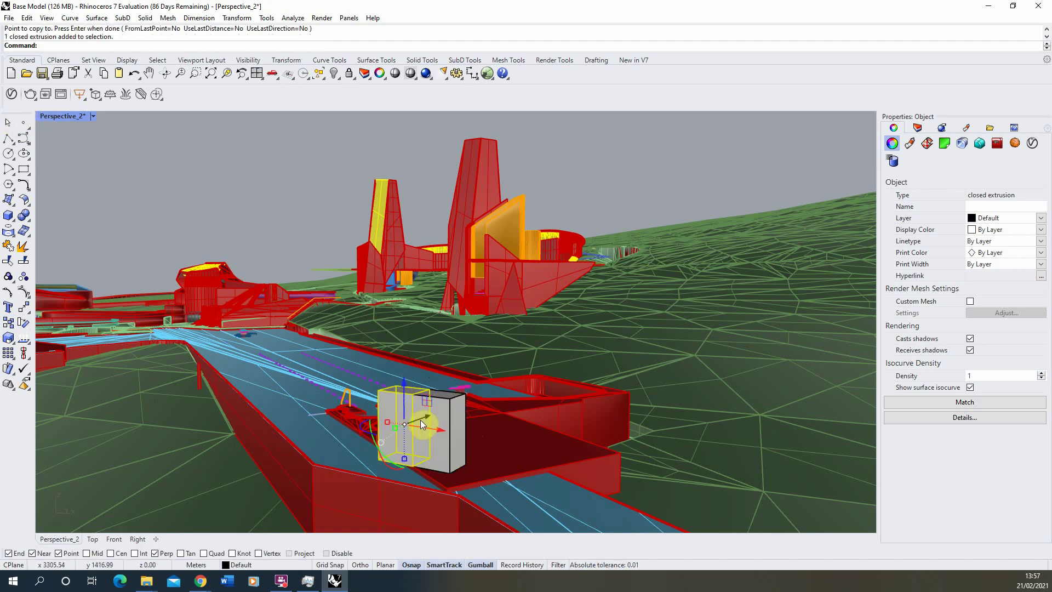
pyautogui.moveTo(420, 419); pyautogui.dragTo(410, 342)
# Zoom and orbit around the canal to check both boxes, then deselect.
pyautogui.scroll(3, 405, 374)
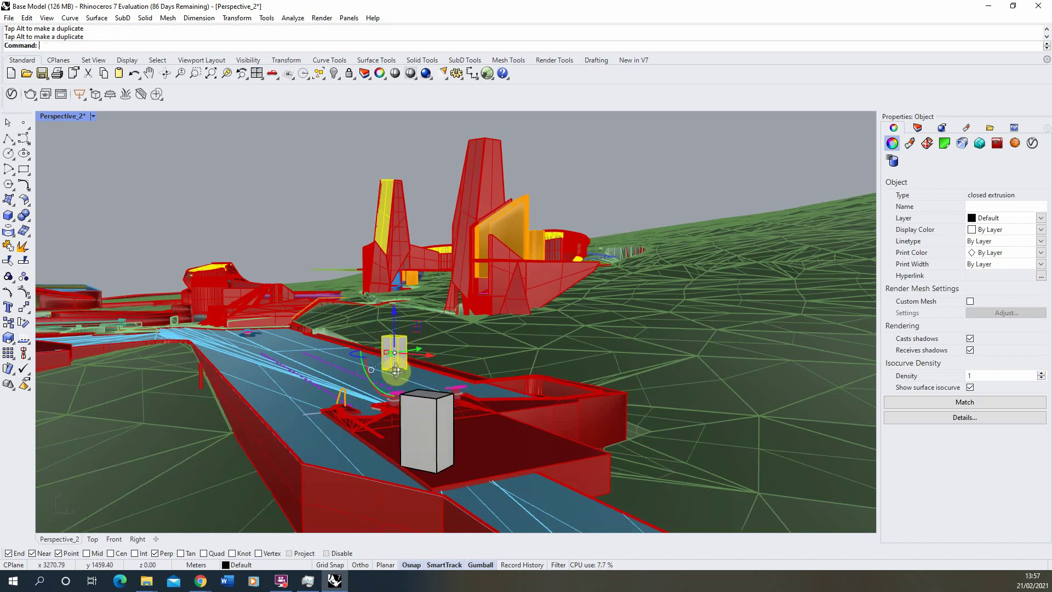
pyautogui.scroll(1, 403, 318)
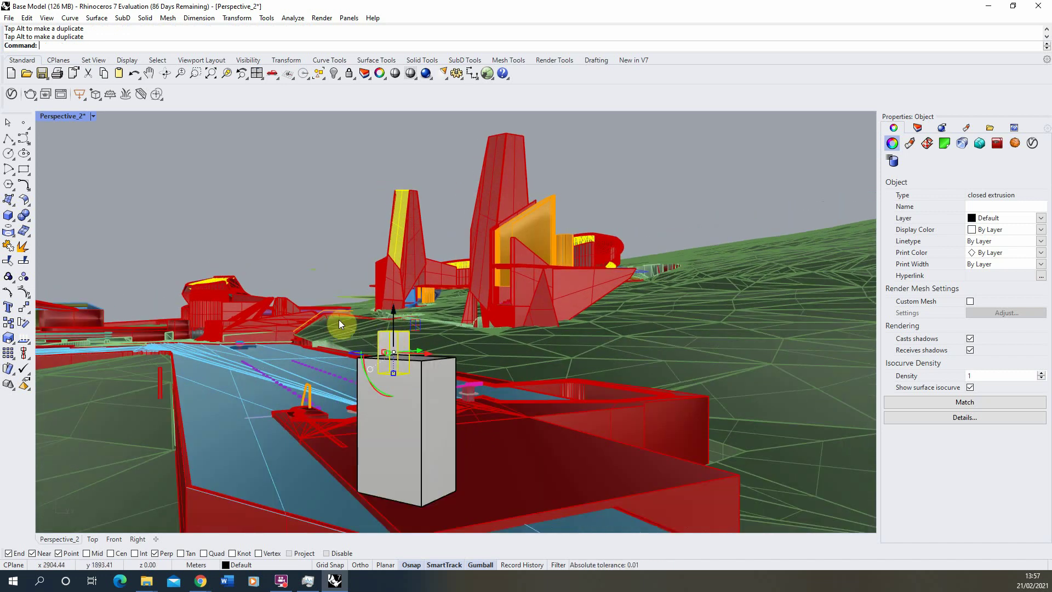
pyautogui.moveTo(374, 333); pyautogui.dragTo(383, 468, button='right')
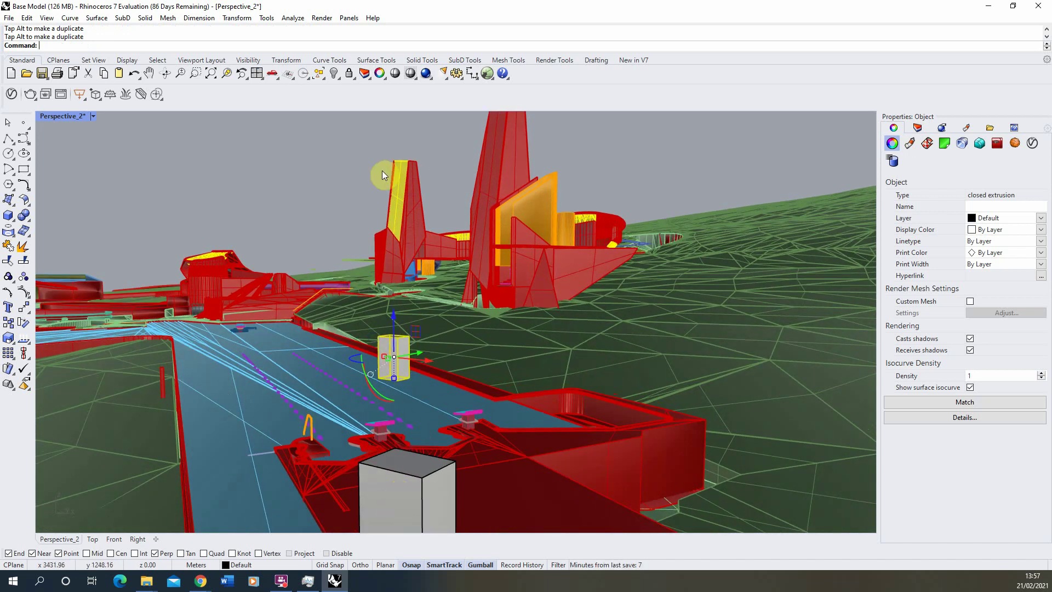
pyautogui.scroll(-2, 410, 261)
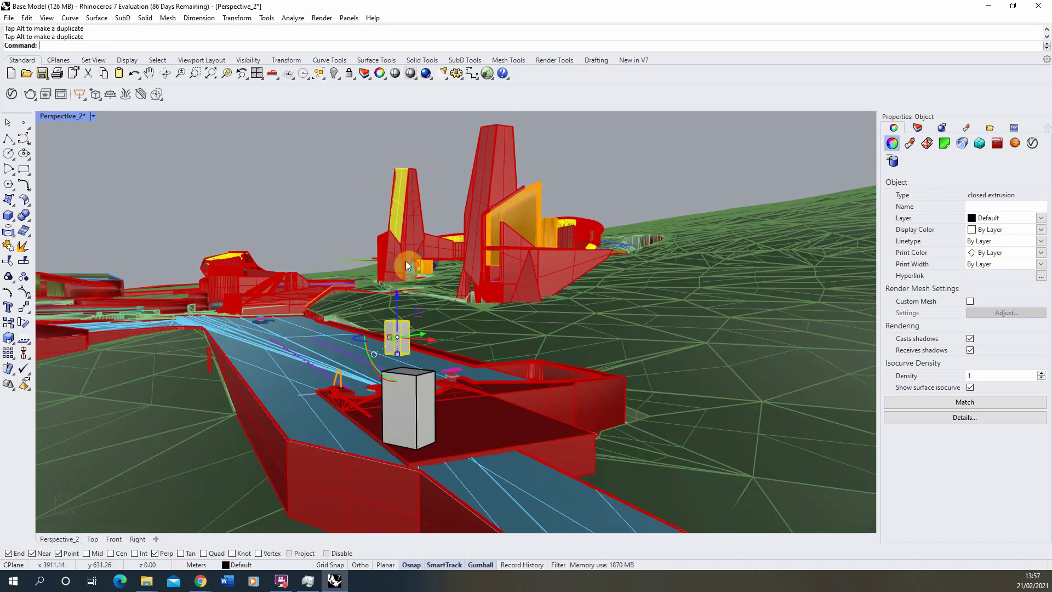
pyautogui.moveTo(388, 344); pyautogui.dragTo(386, 409, button='right')
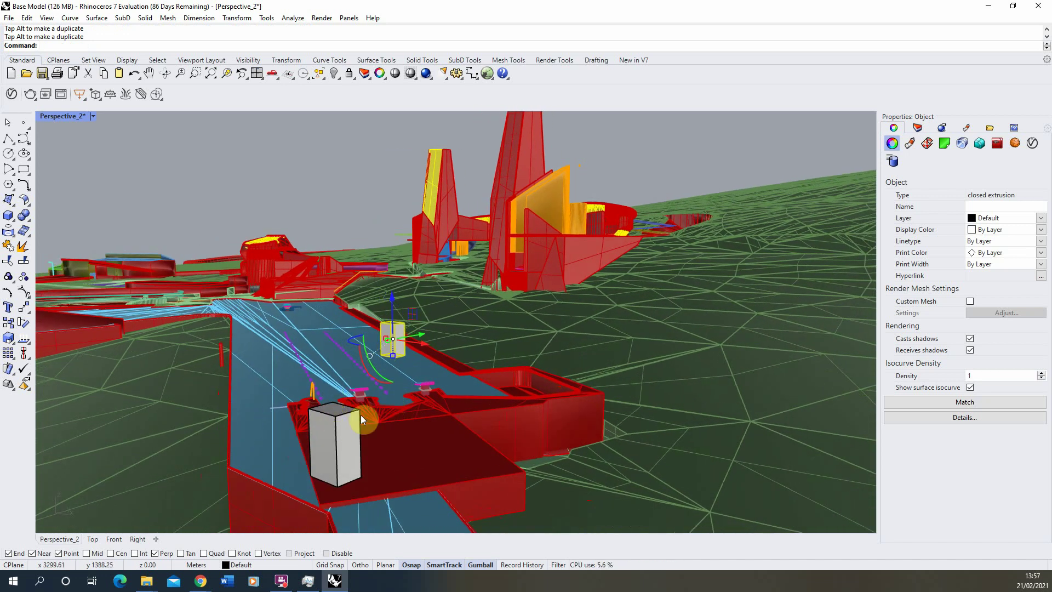
pyautogui.click(362, 208)
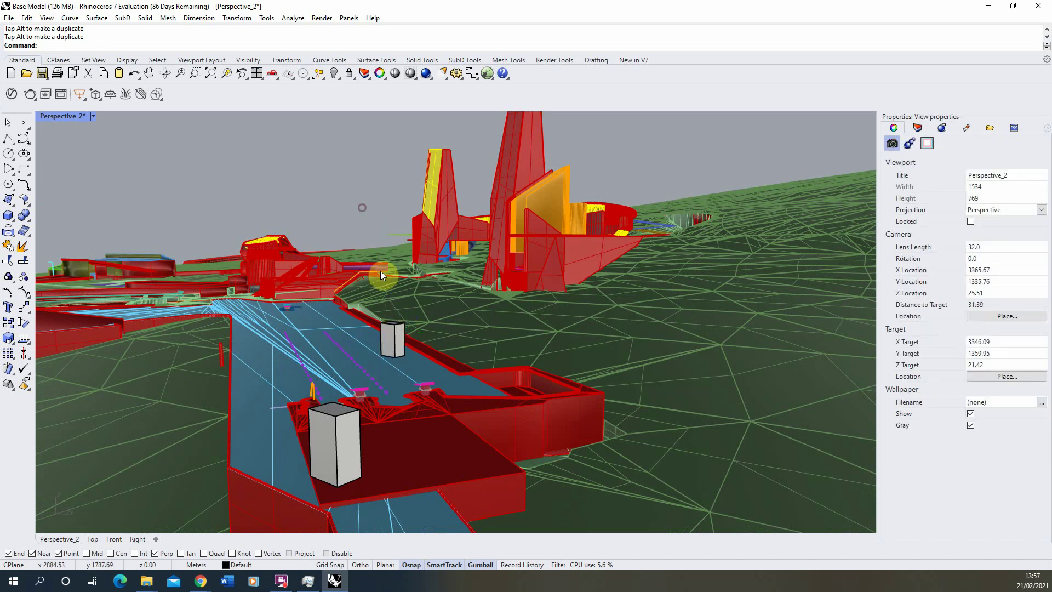
# Place the camera on the near box at height 21.7, targeting the far box's top corner.
pyautogui.click(47, 19)
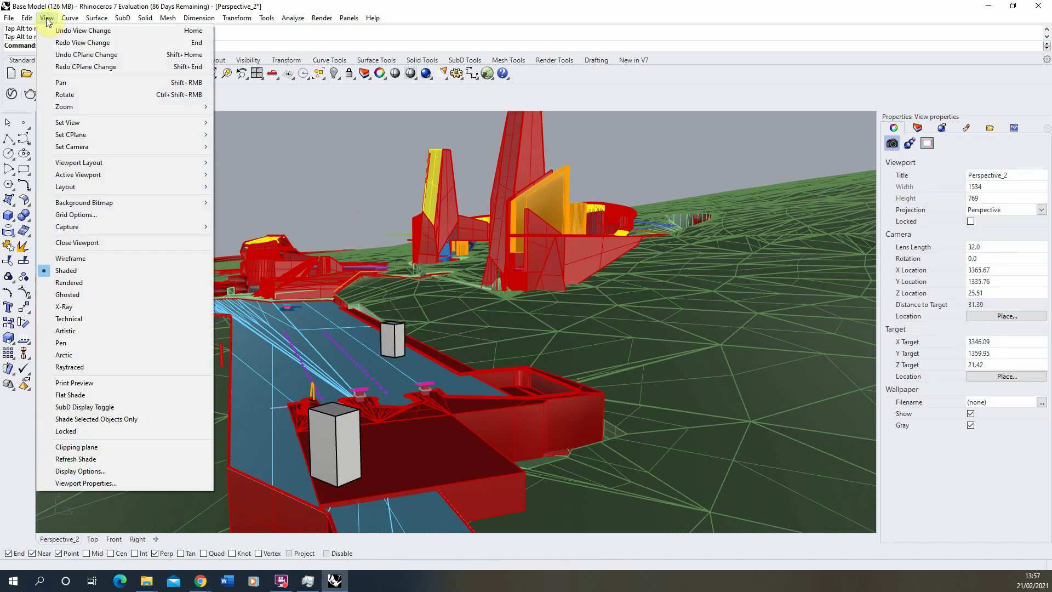
pyautogui.moveTo(77, 153)
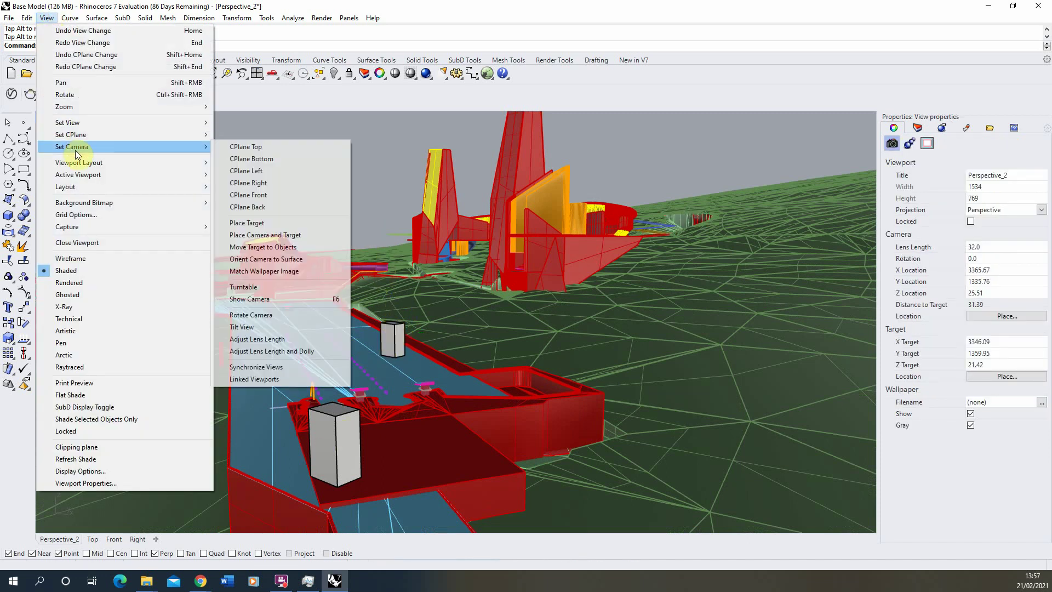
pyautogui.click(253, 235)
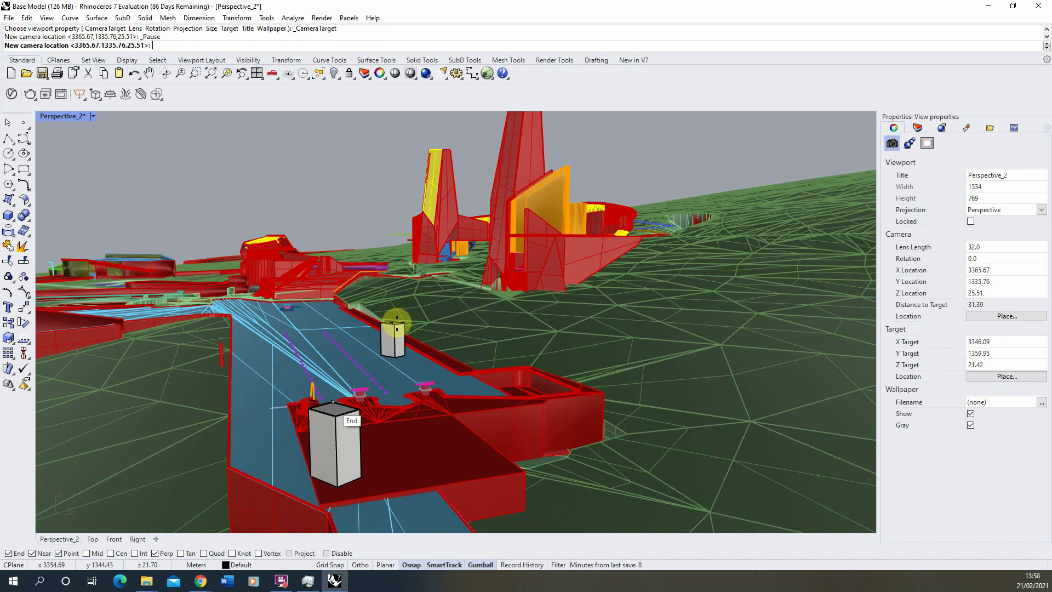
pyautogui.press('Return')
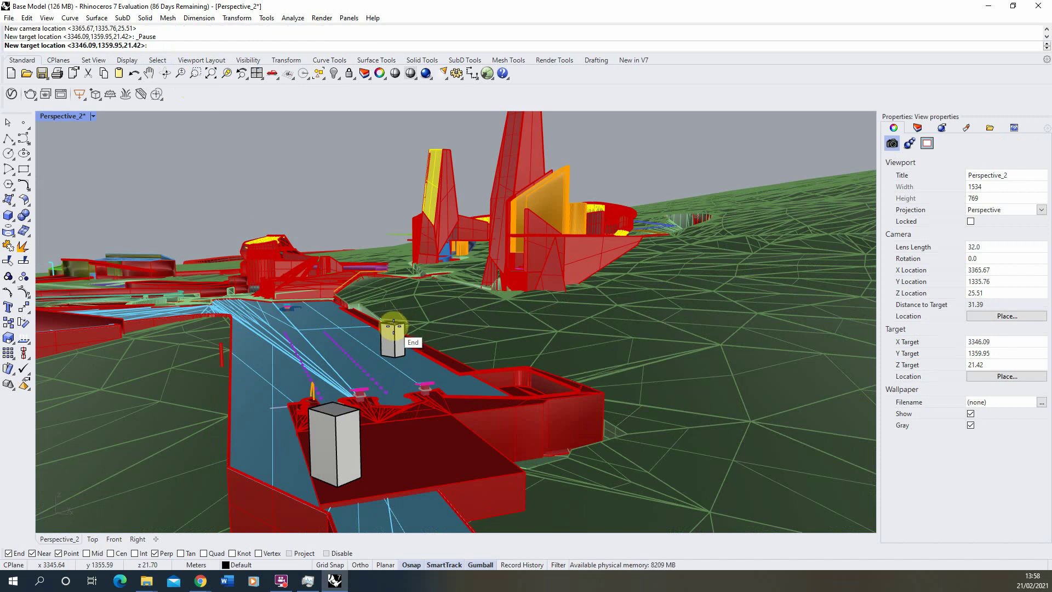
pyautogui.click(394, 323)
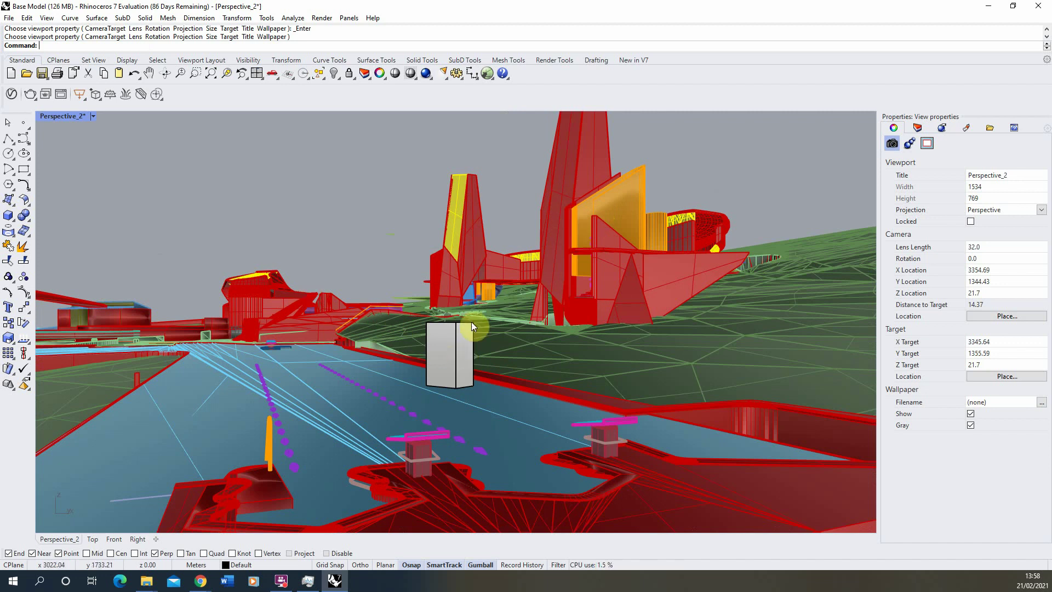
# Cancel the running command and hide the grey box blocking the eye-level view.
pyautogui.click(8, 124)
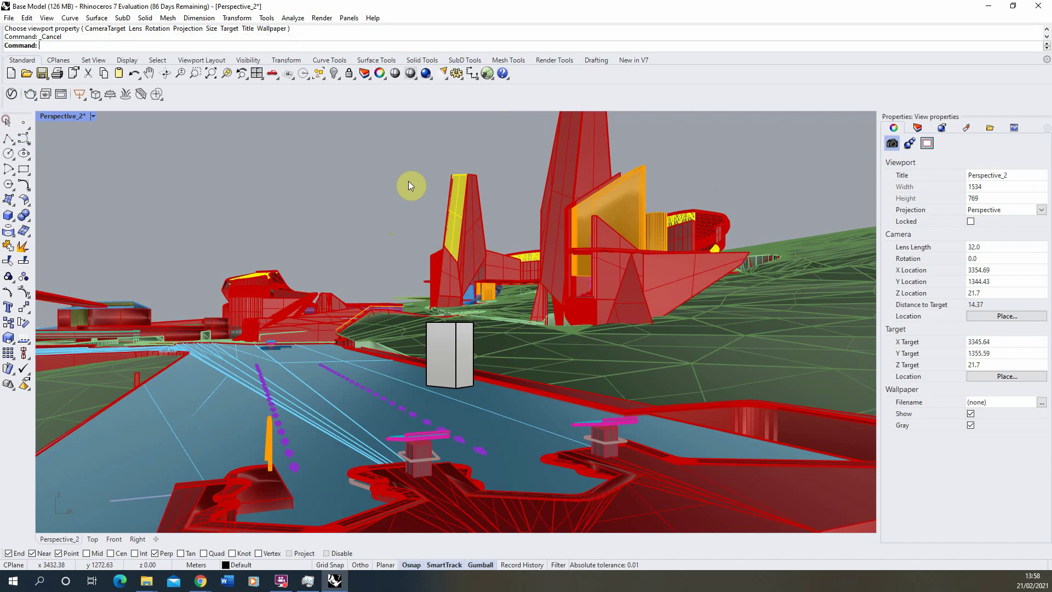
pyautogui.click(455, 340)
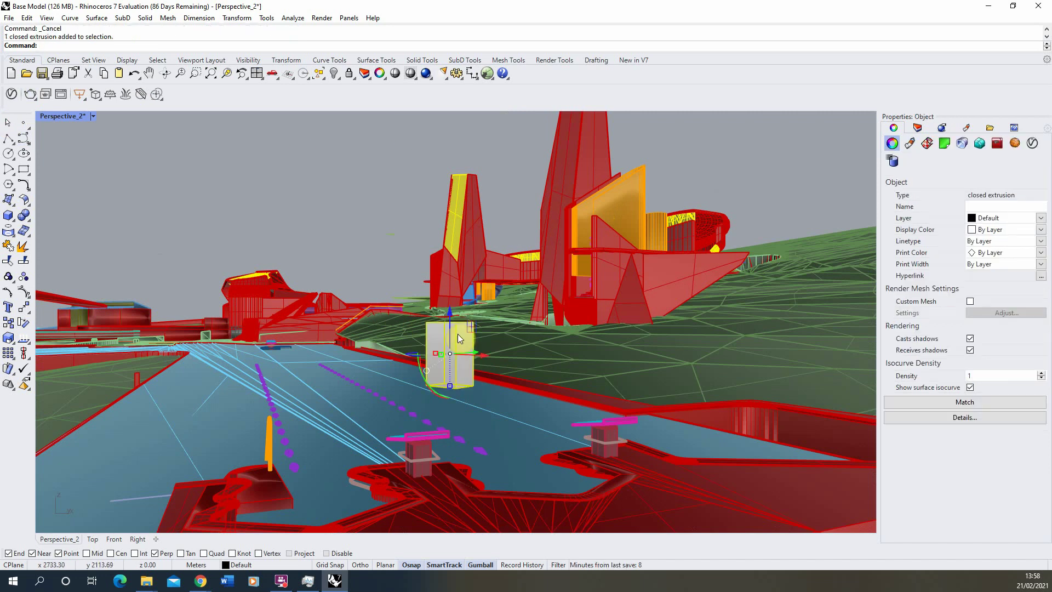
pyautogui.click(334, 75)
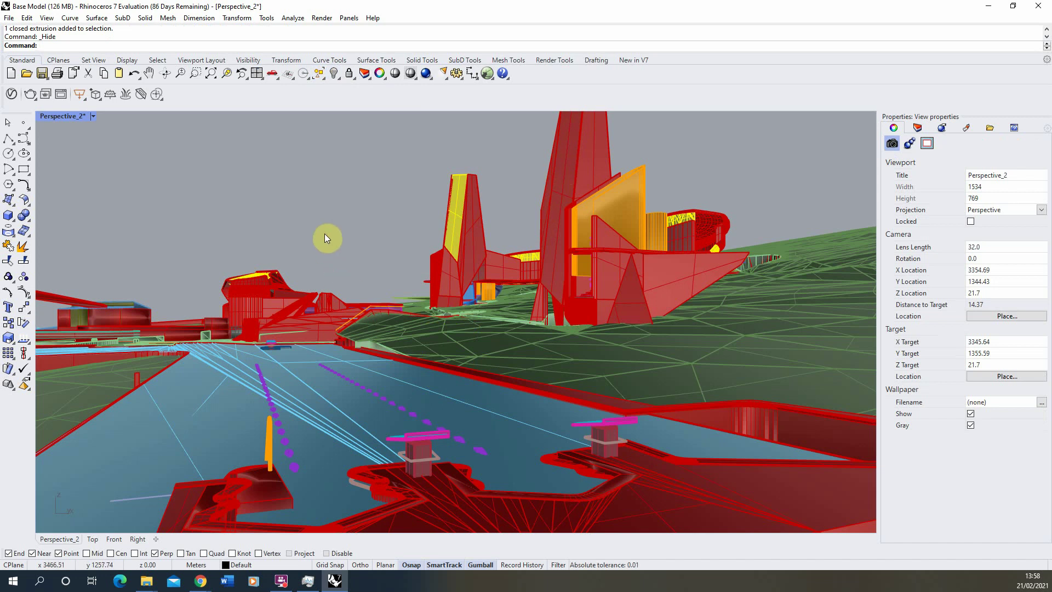
pyautogui.click(991, 247)
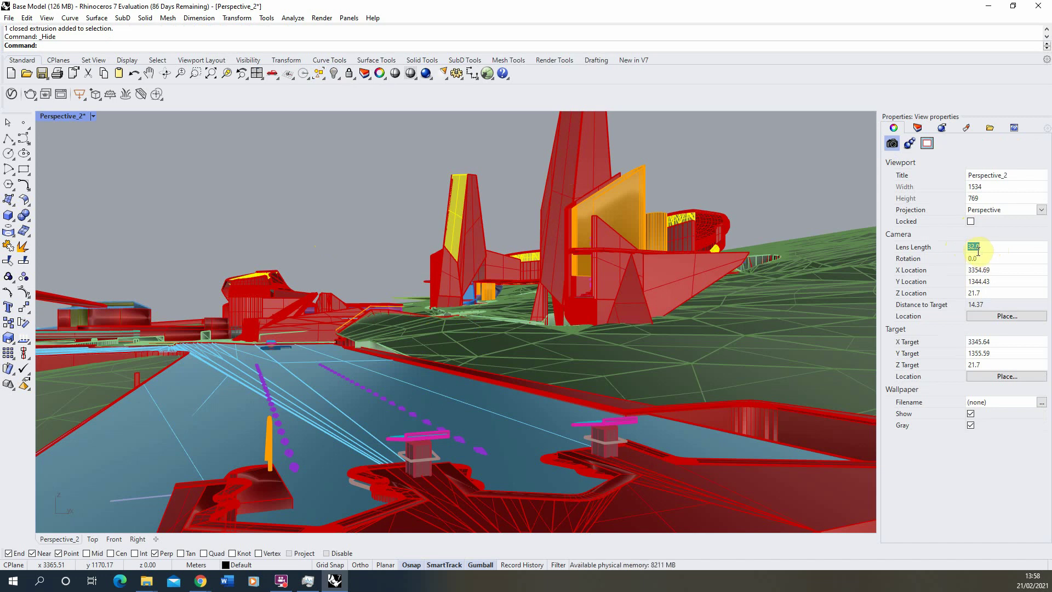
# Try Perspective_2 lens lengths of 20 and then 50.
pyautogui.write('20')
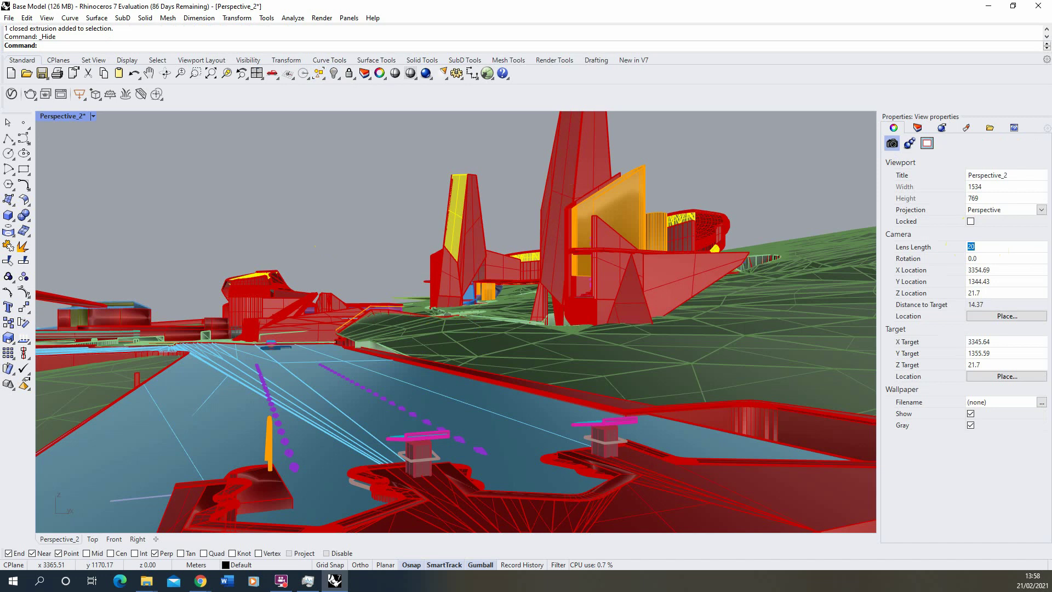
pyautogui.press('Return')
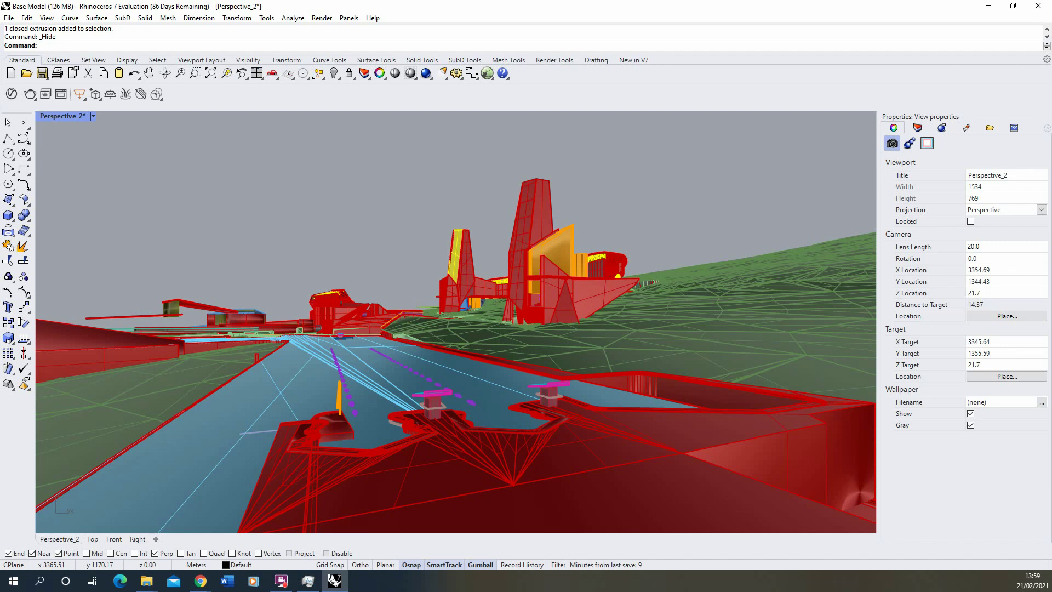
pyautogui.doubleClick(987, 246)
pyautogui.write('50')
pyautogui.press('Return')
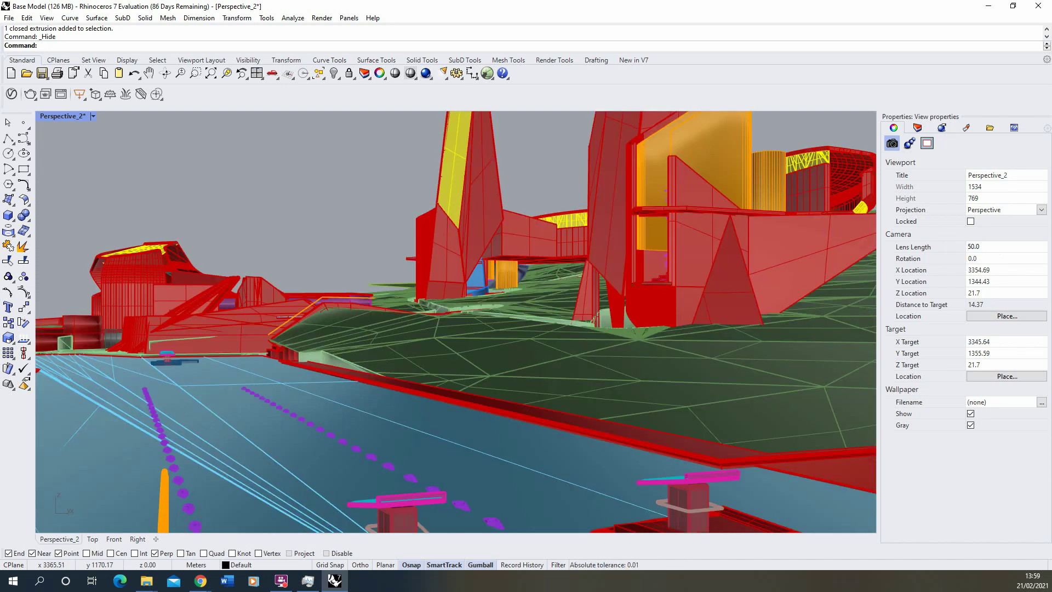
# Enter a 32 lens length, then edit the value down to 31.
pyautogui.doubleClick(986, 247)
pyautogui.write('32')
pyautogui.press('Return')
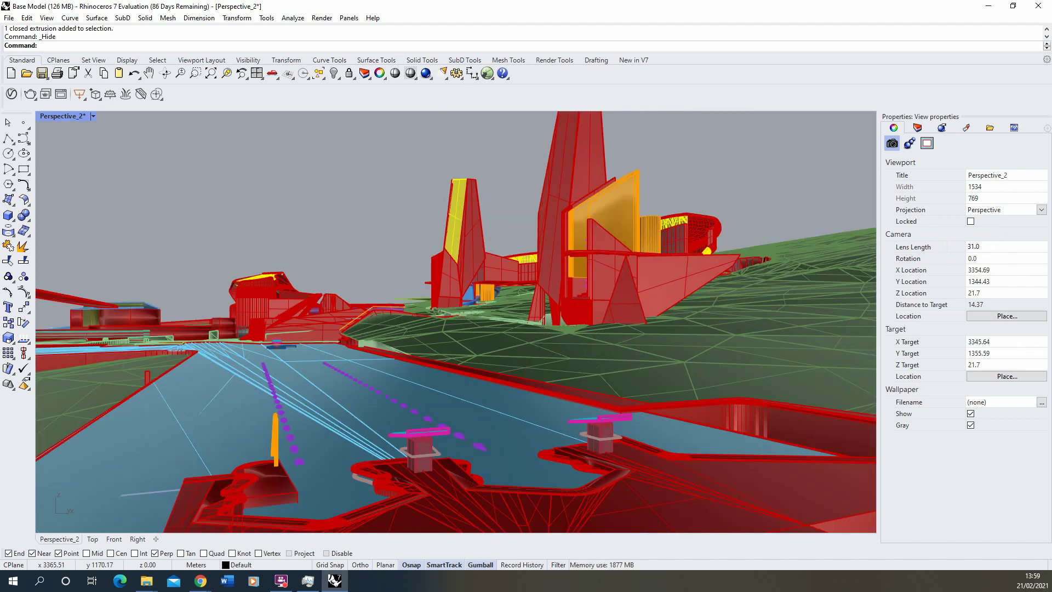
pyautogui.click(991, 246)
pyautogui.click(973, 247)
pyautogui.moveTo(973, 246); pyautogui.dragTo(991, 249)
pyautogui.click(972, 247)
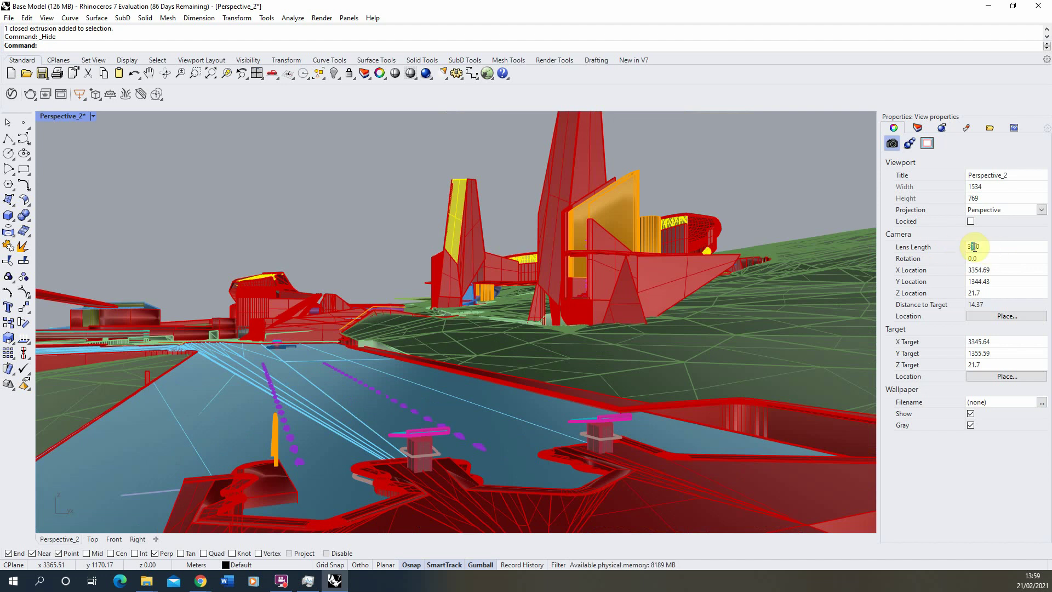
# Cancel a brief zoom and hide the grey foreground box.
pyautogui.click(181, 73)
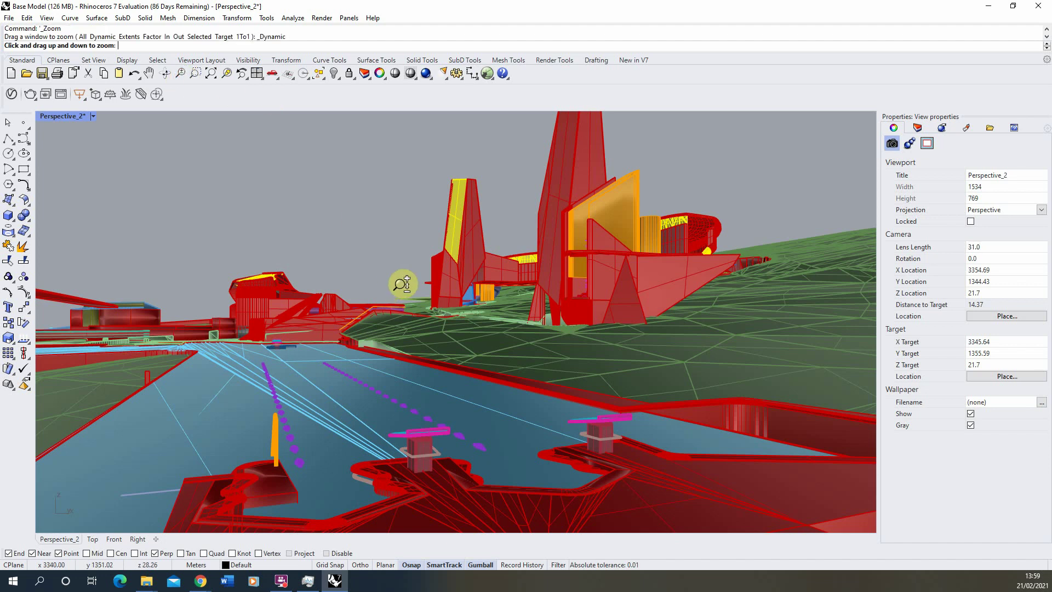
pyautogui.moveTo(412, 280); pyautogui.dragTo(411, 289)
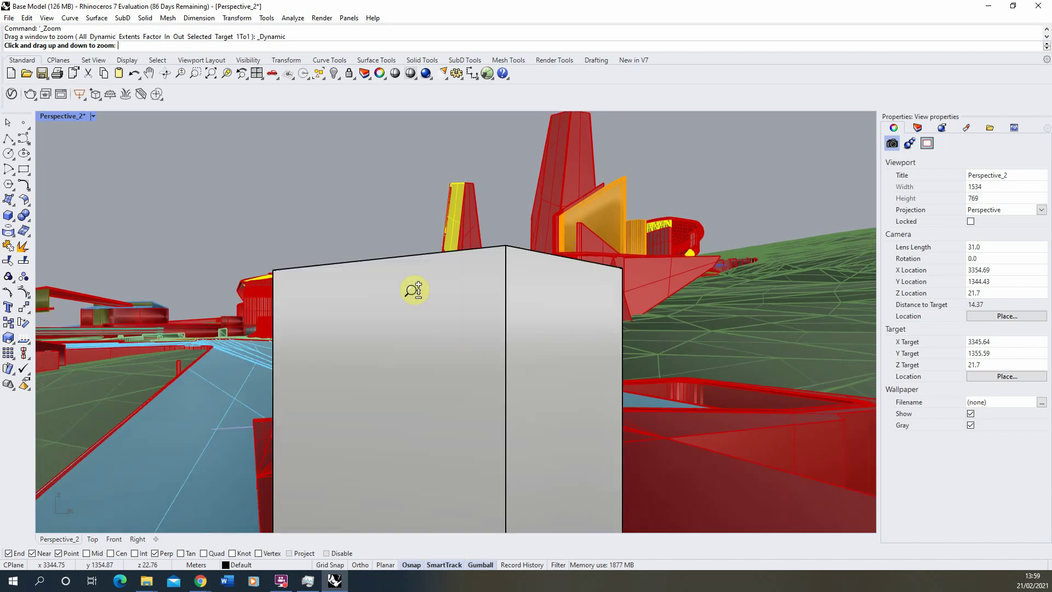
pyautogui.press('Escape')
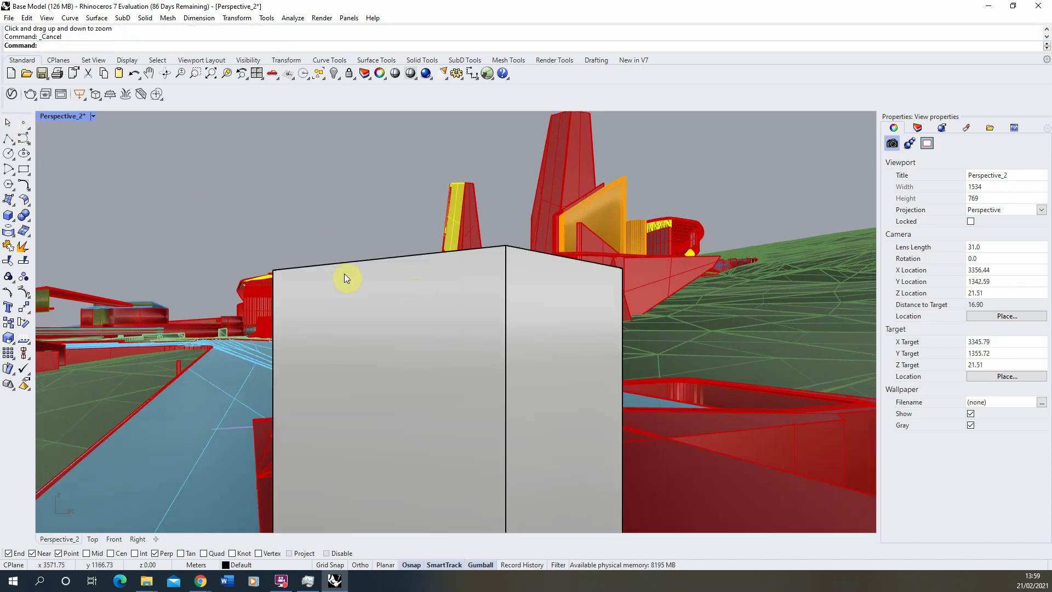
pyautogui.click(347, 265)
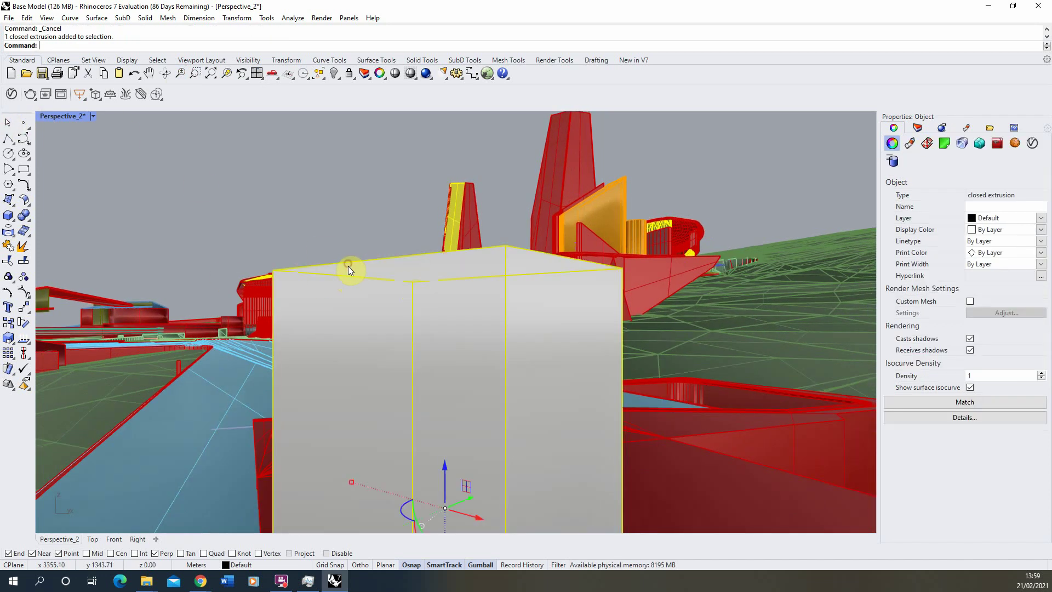
pyautogui.click(331, 78)
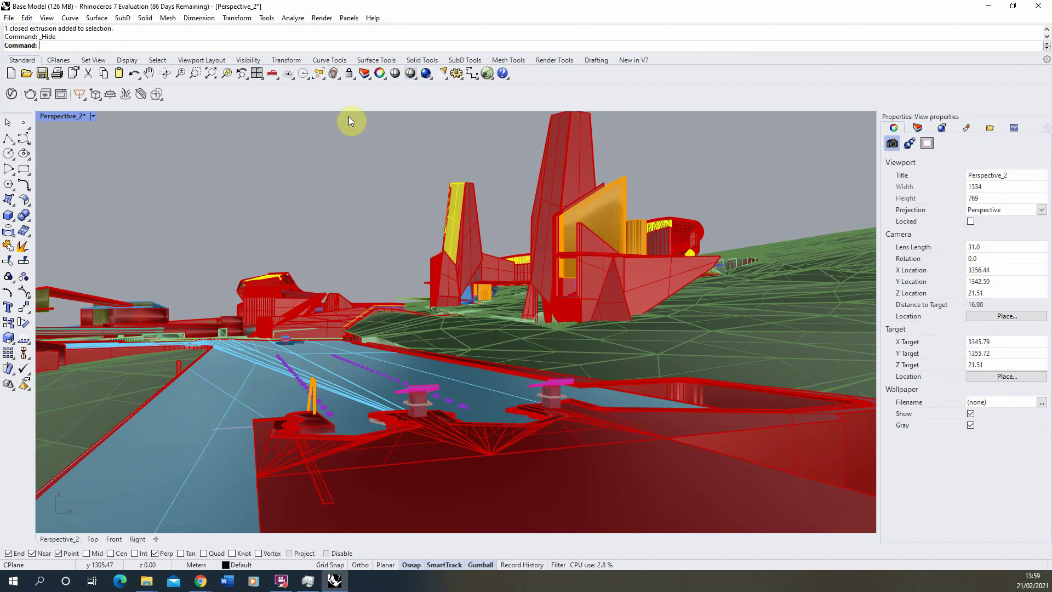
# Pan the view slightly and set the lens length to 30.0.
pyautogui.click(148, 73)
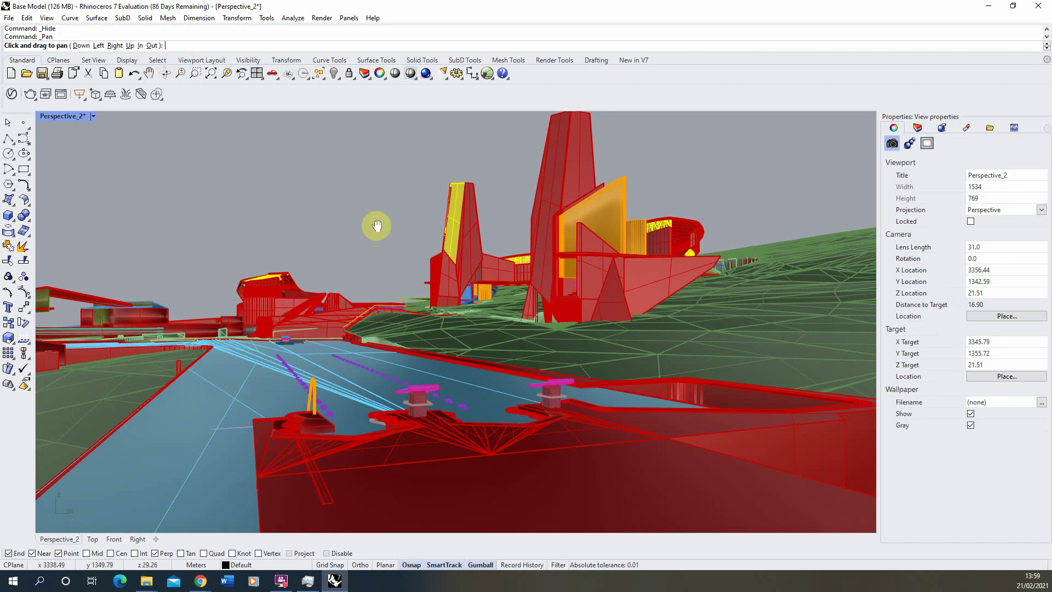
pyautogui.moveTo(376, 231); pyautogui.dragTo(375, 231)
pyautogui.press('Escape')
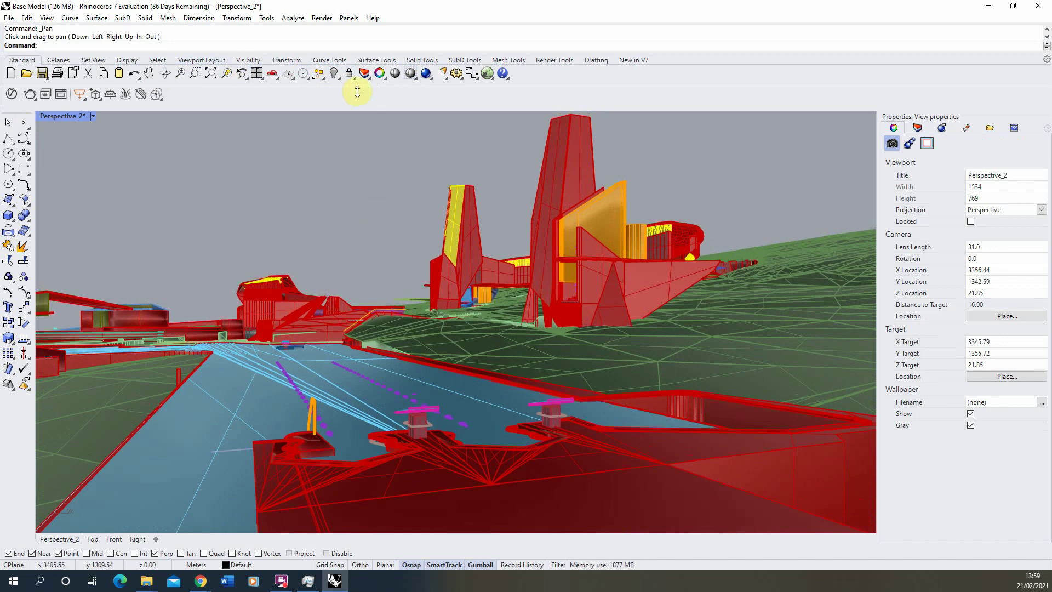
pyautogui.doubleClick(977, 247)
pyautogui.write('30.0')
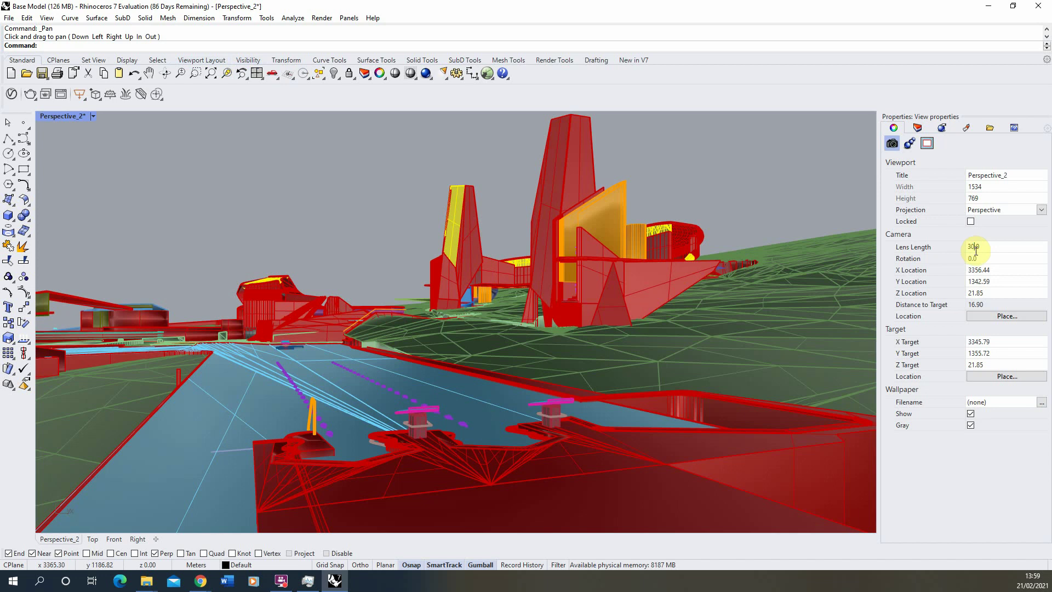
pyautogui.click(1002, 188)
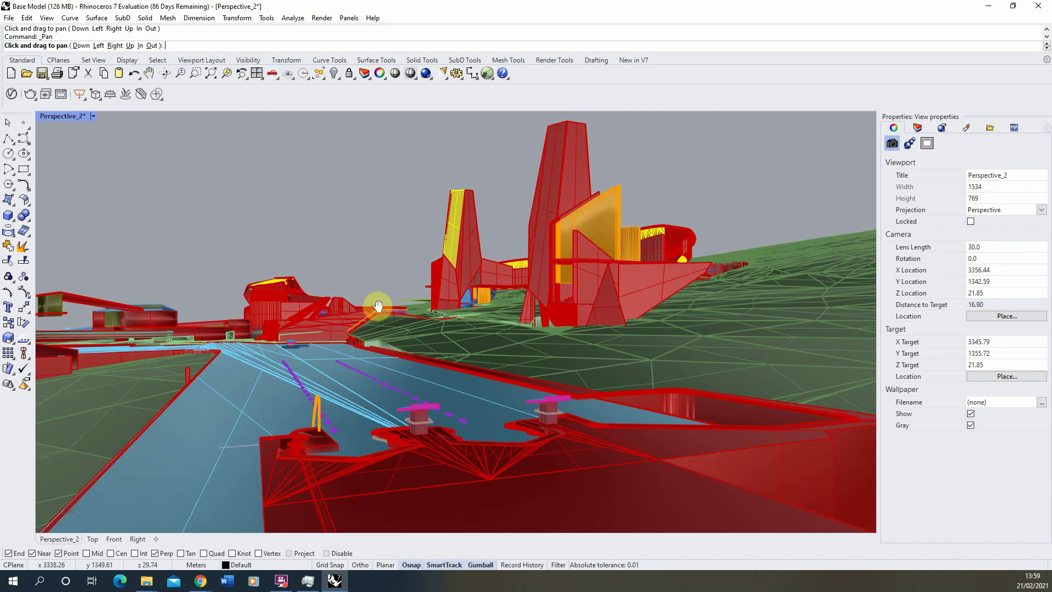
pyautogui.moveTo(373, 302); pyautogui.dragTo(376, 325)
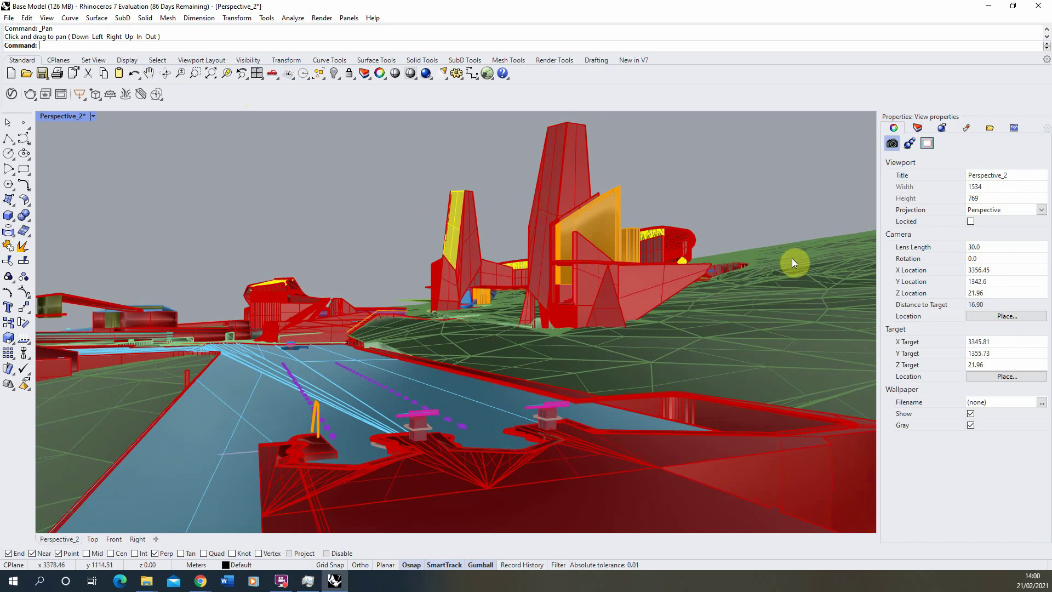
# Try a 29 lens, revert to 30, and pan to raise the camera to height 22.1.
pyautogui.doubleClick(973, 247)
pyautogui.write('29')
pyautogui.press('Return')
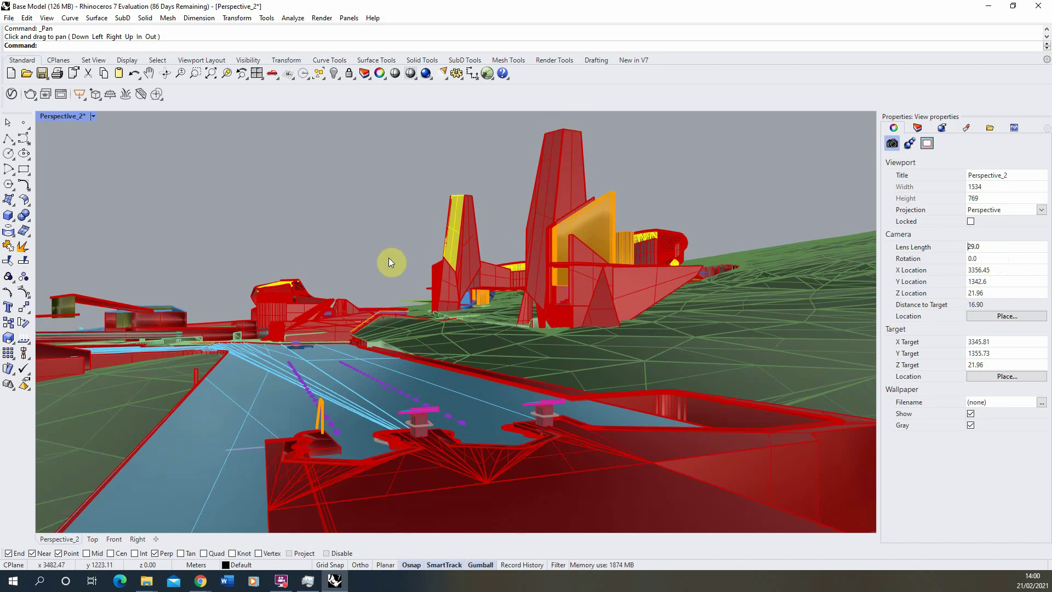
pyautogui.doubleClick(974, 246)
pyautogui.write('30')
pyautogui.press('Return')
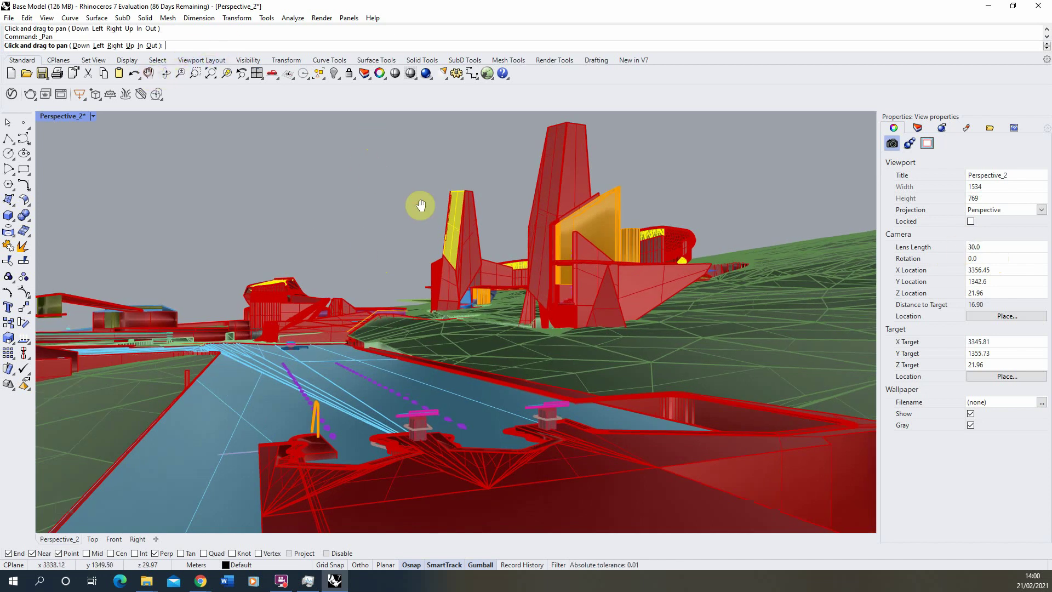
pyautogui.moveTo(418, 206); pyautogui.dragTo(416, 204)
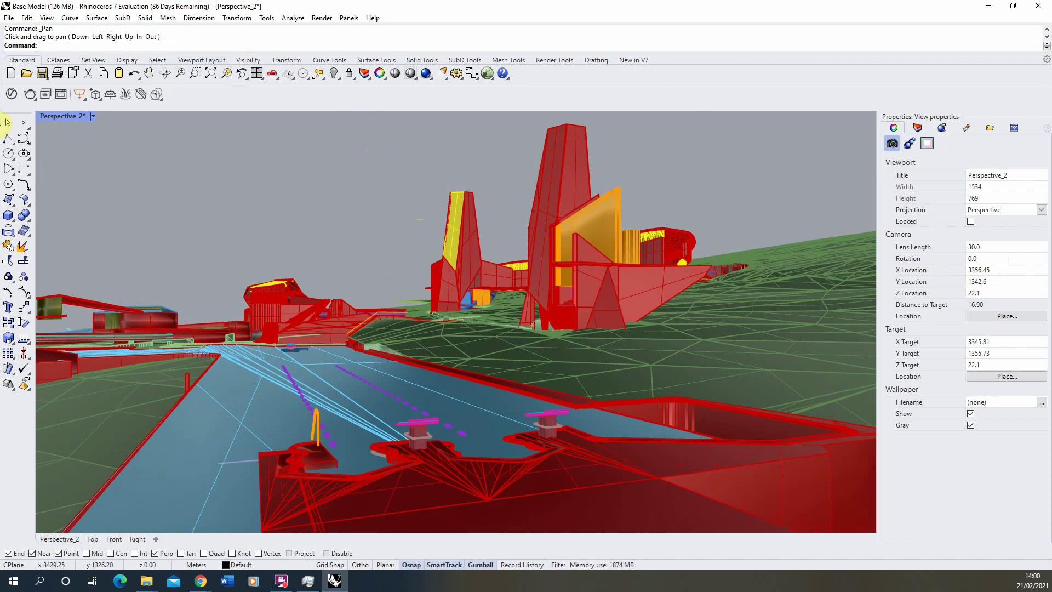
pyautogui.press('Escape')
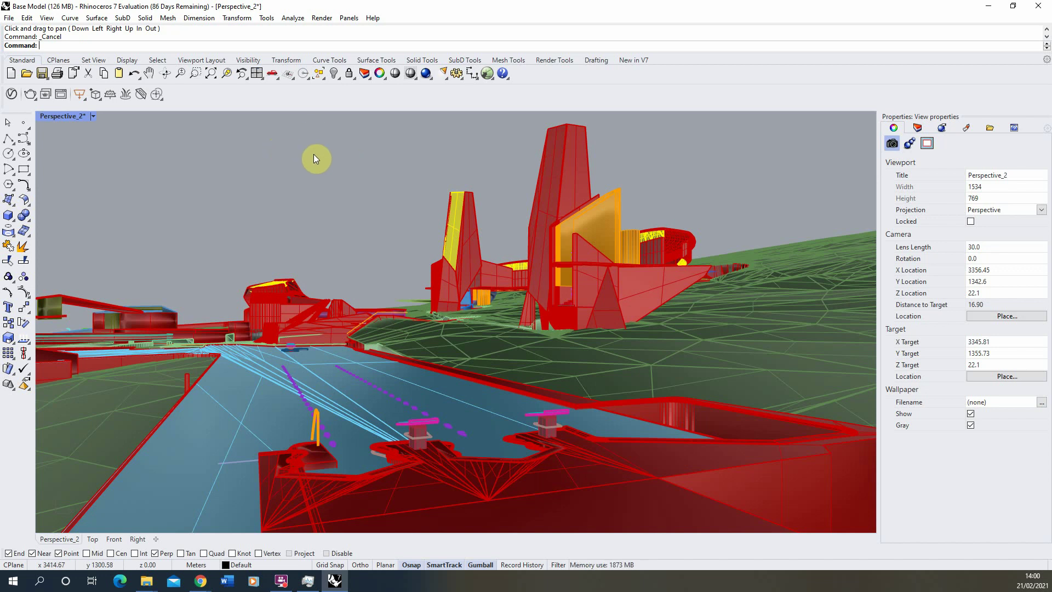
# Save the current camera as a named view called 'Eye Level'.
pyautogui.click(46, 18)
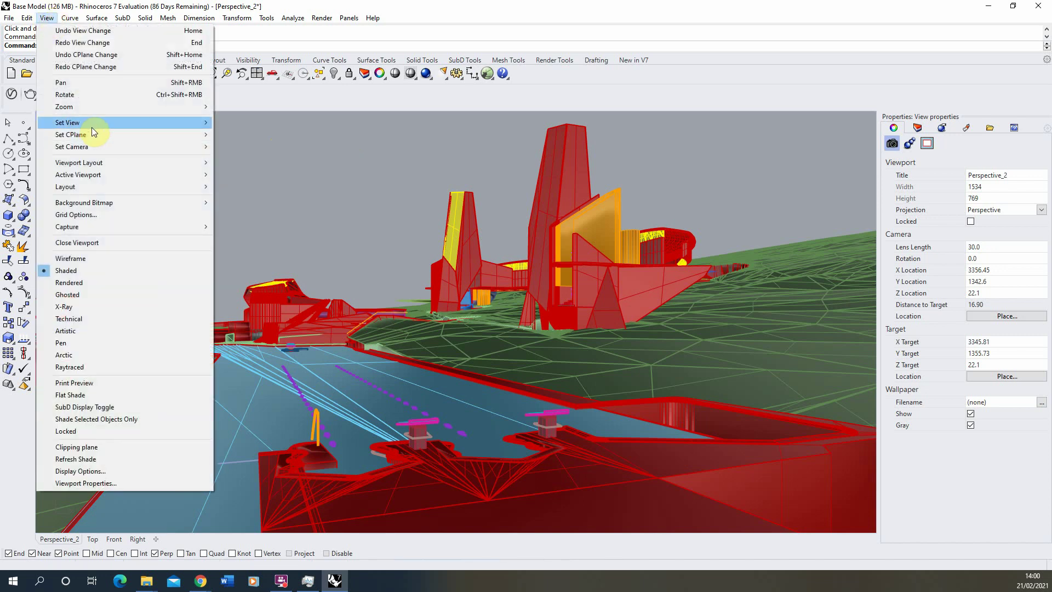
pyautogui.moveTo(91, 125)
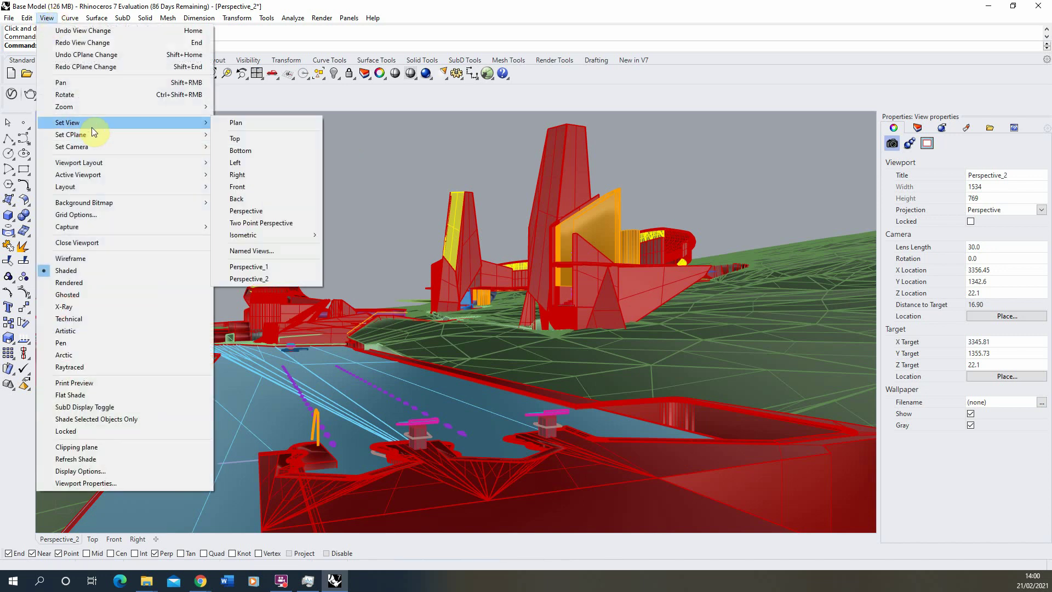
pyautogui.click(258, 252)
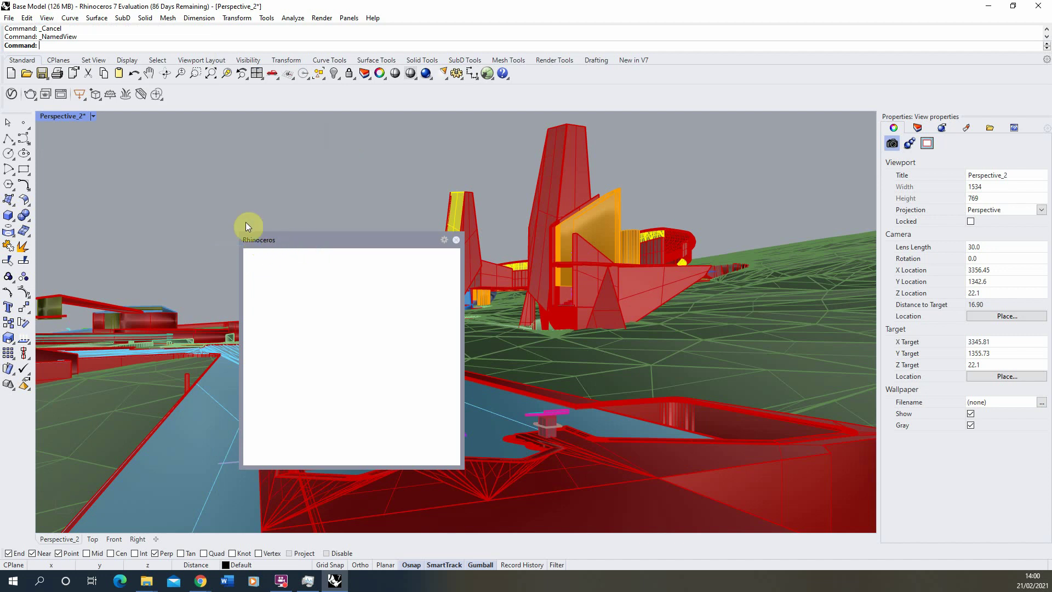
pyautogui.click(250, 270)
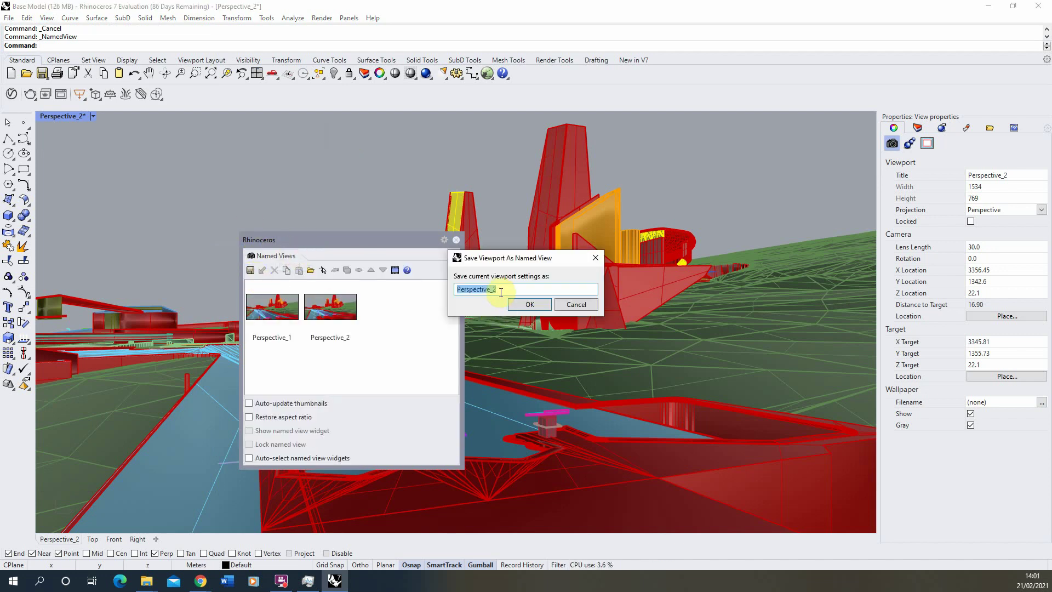
pyautogui.write('Eye Level')
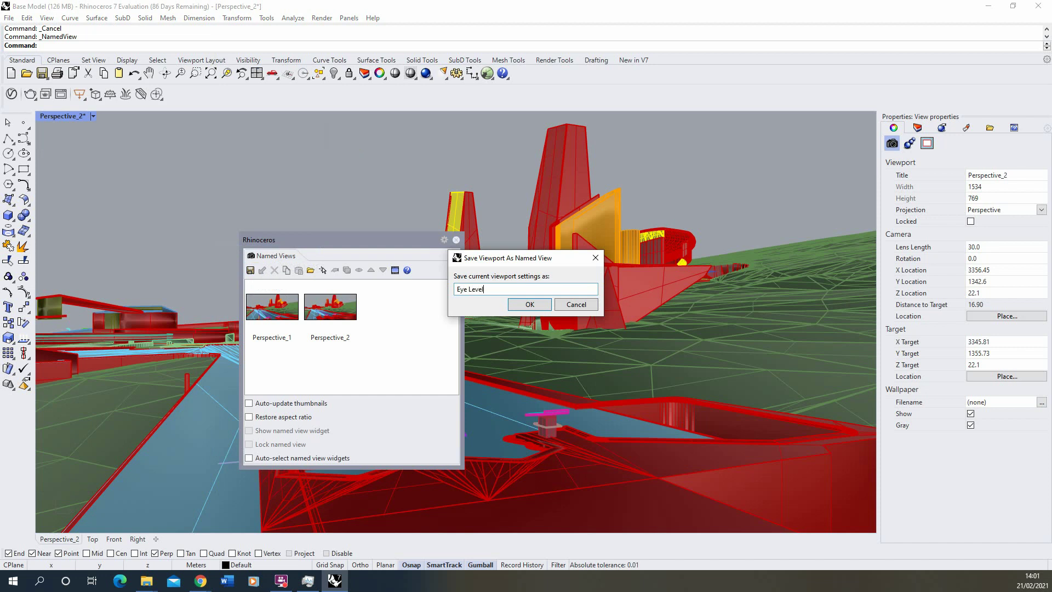
pyautogui.click(530, 304)
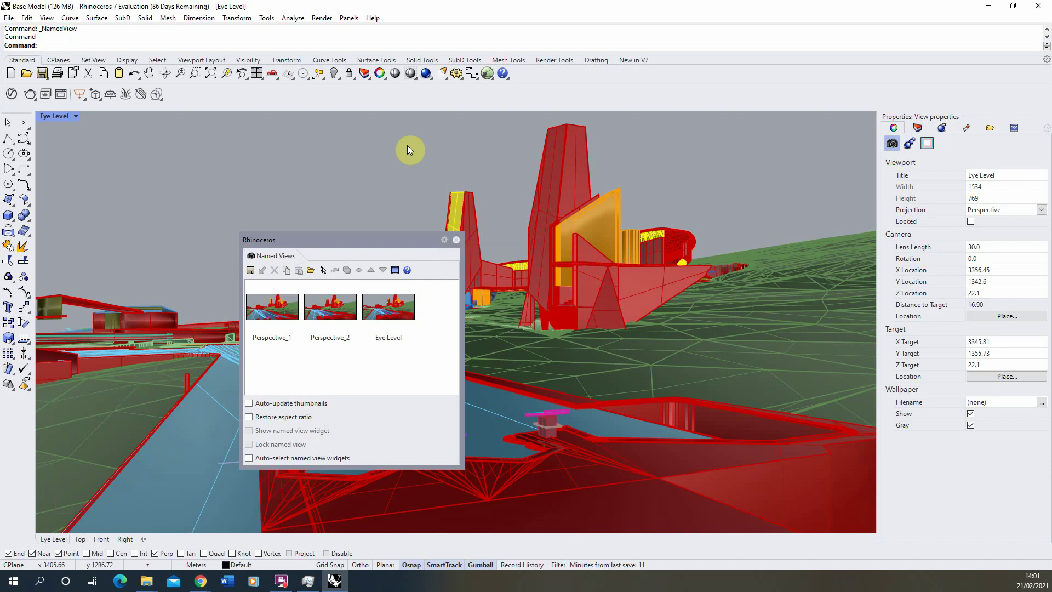
# Orbit away, then restore the Eye Level named view.
pyautogui.moveTo(567, 200); pyautogui.dragTo(617, 334, button='right')
pyautogui.click(393, 308)
pyautogui.doubleClick(393, 307)
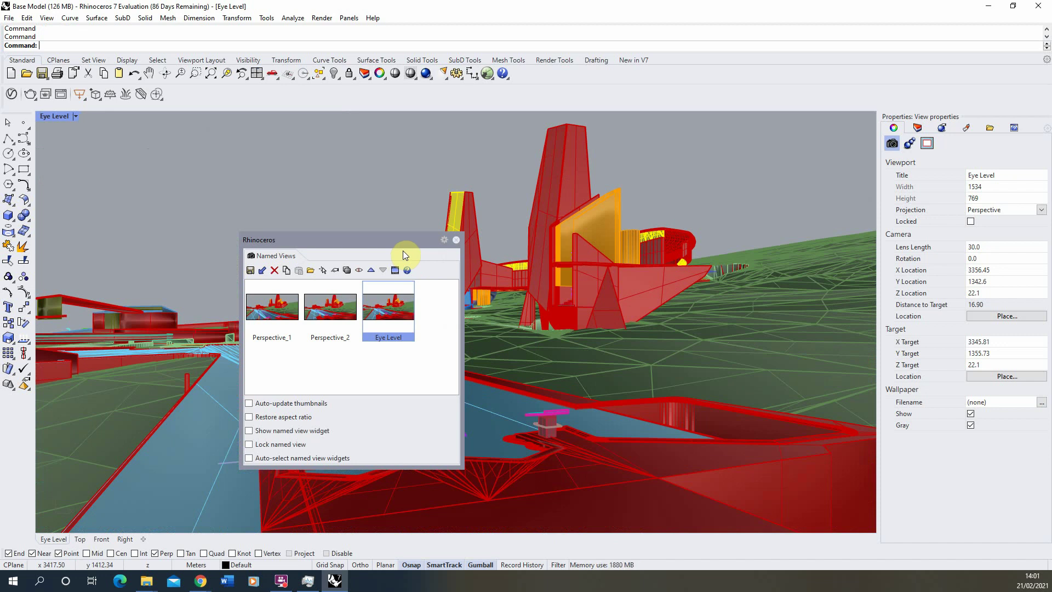
# Close Named Views and make Rhino Render the current renderer in Render Properties.
pyautogui.click(457, 240)
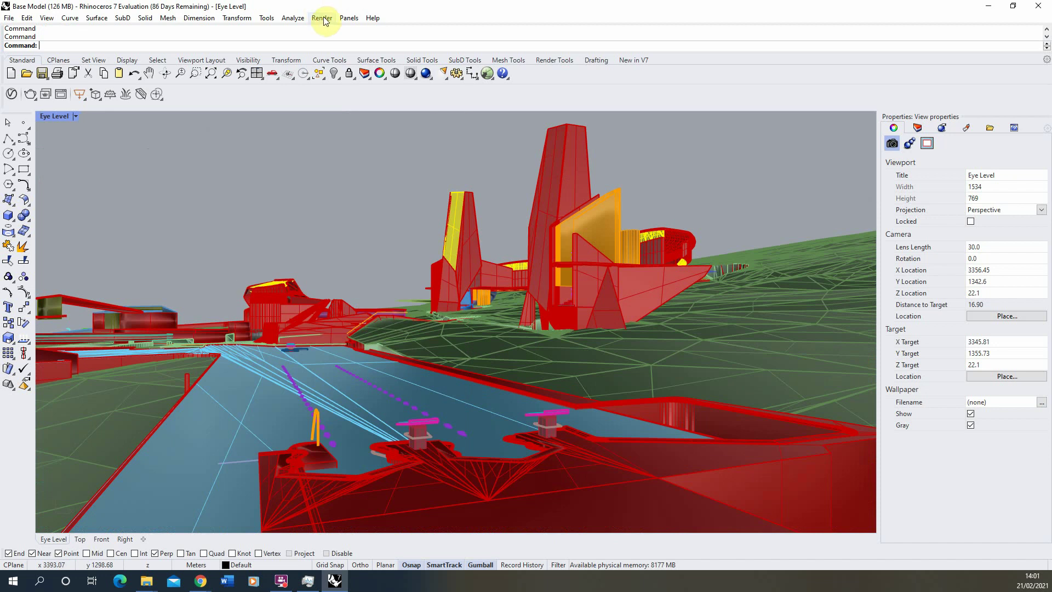
pyautogui.click(321, 18)
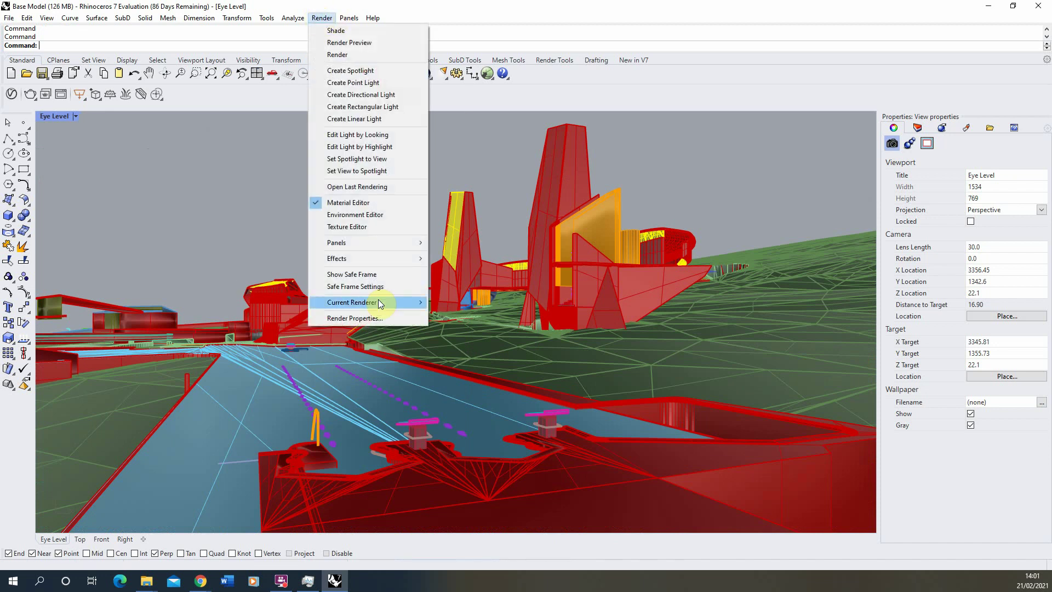
pyautogui.click(360, 319)
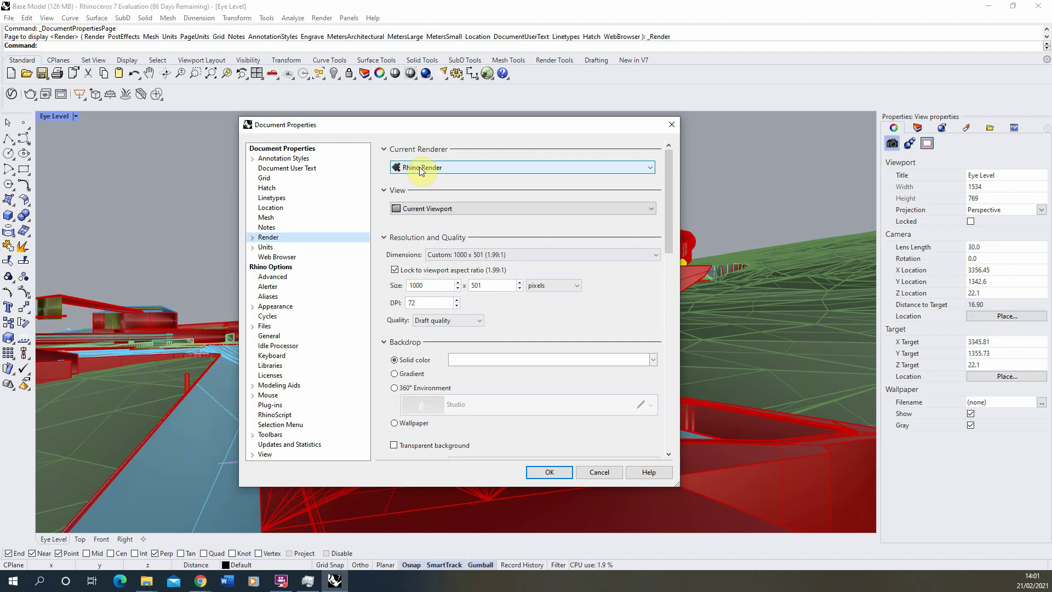
pyautogui.click(426, 169)
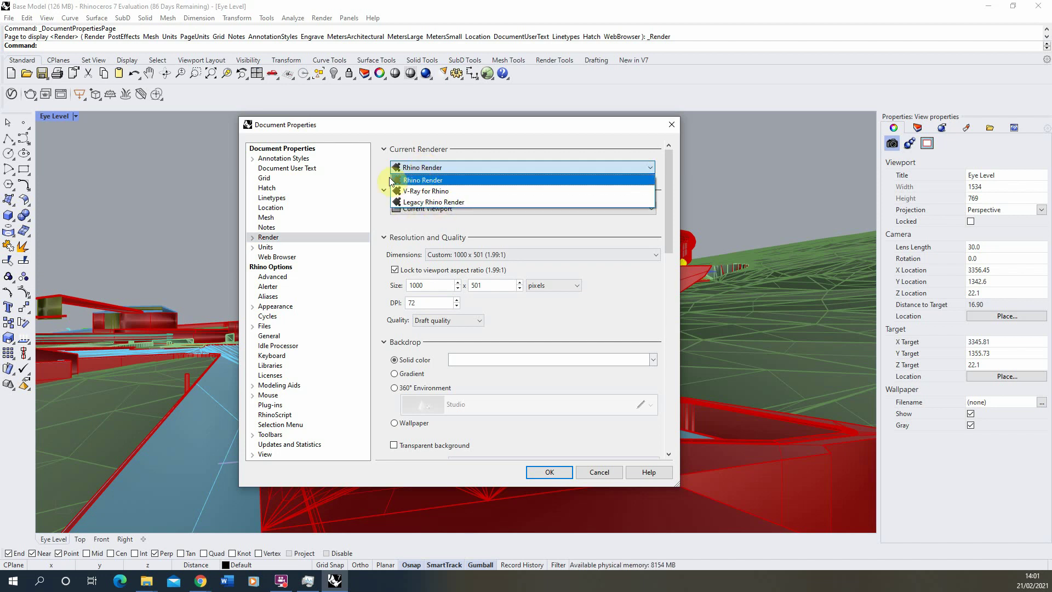
pyautogui.click(423, 180)
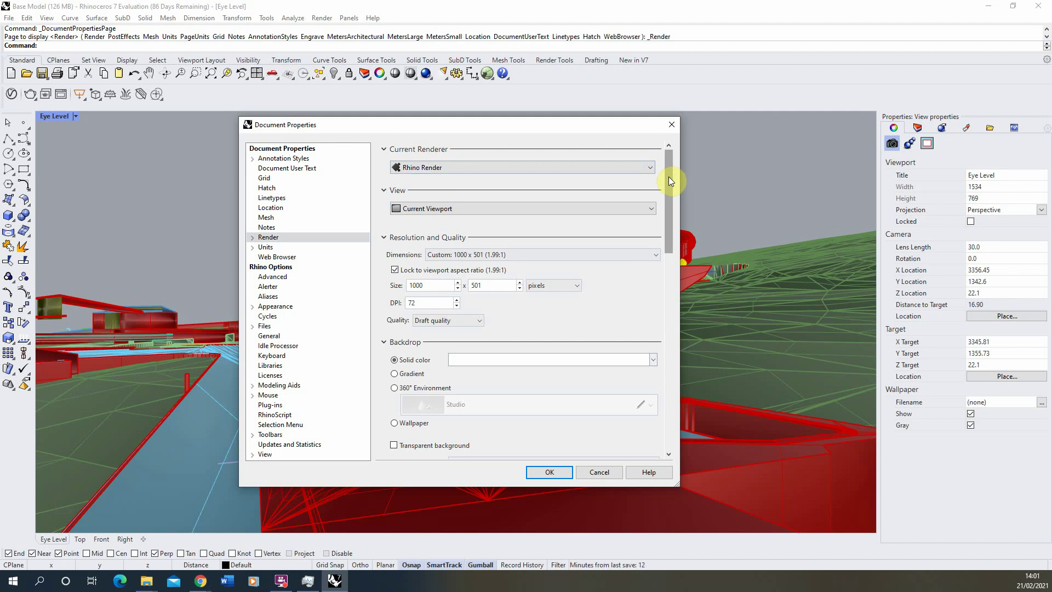
# Review the render size presets and keep the Custom 1000 x 501 dimensions.
pyautogui.moveTo(669, 176); pyautogui.dragTo(669, 179)
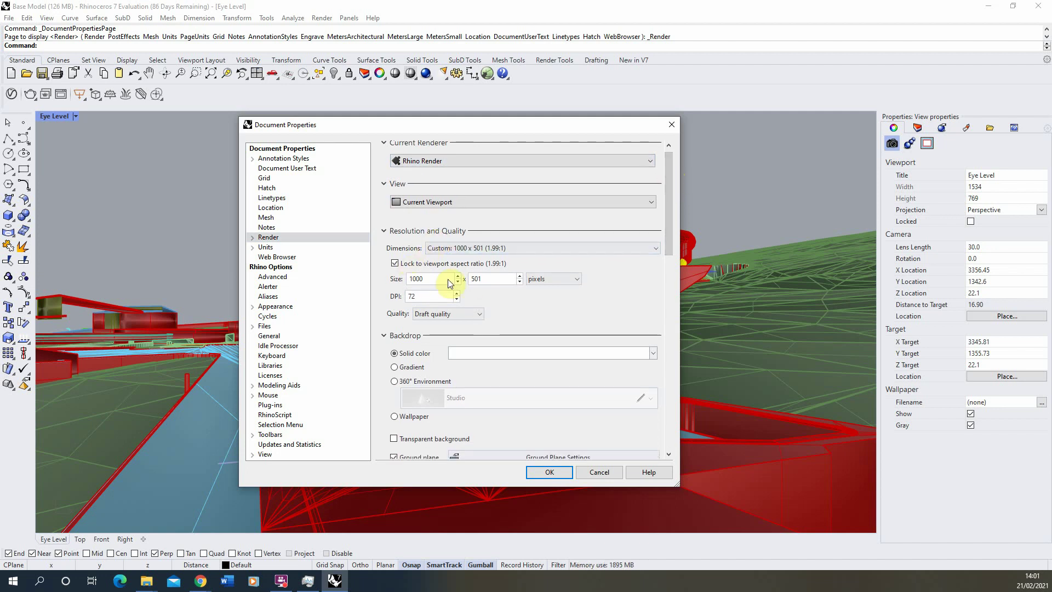
pyautogui.click(449, 250)
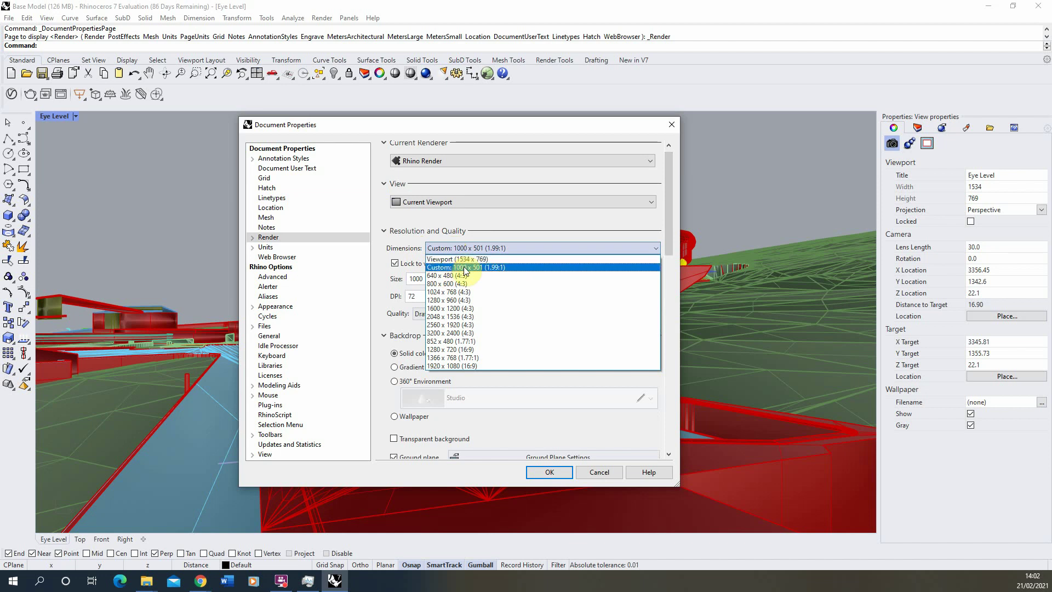
pyautogui.click(465, 268)
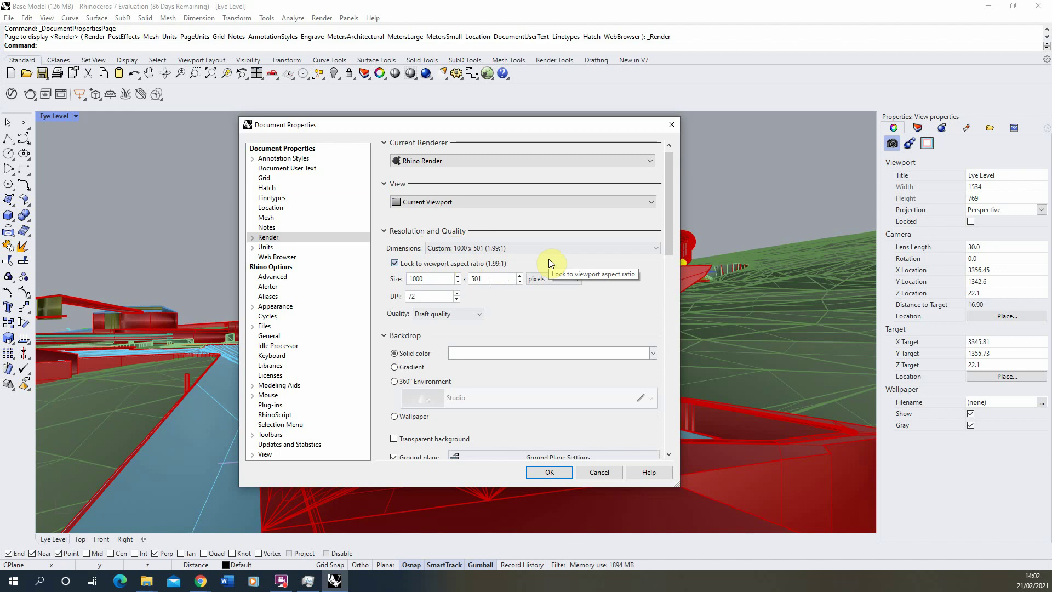
pyautogui.click(465, 248)
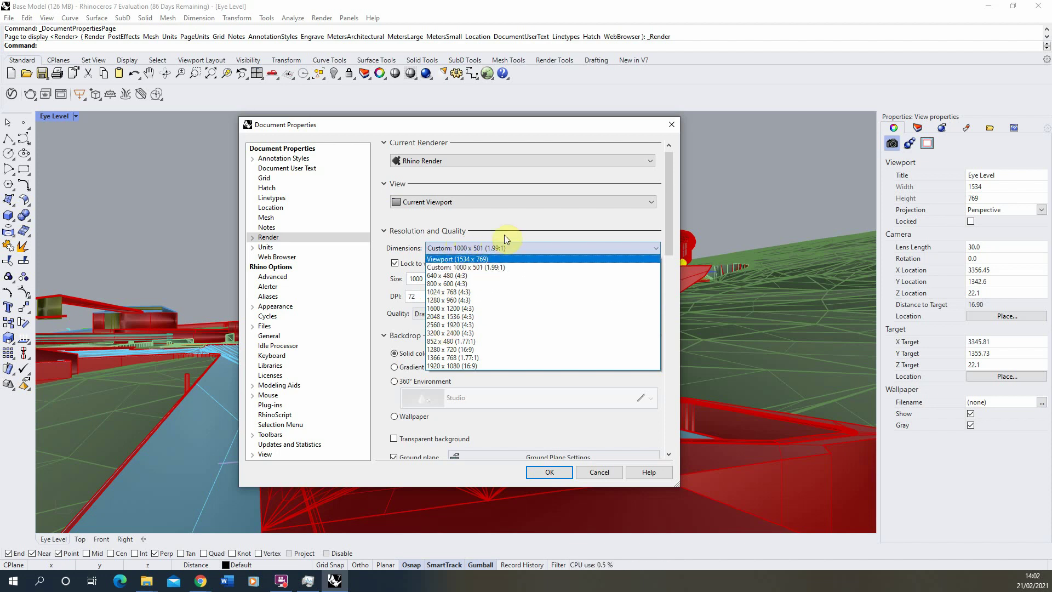
pyautogui.click(492, 250)
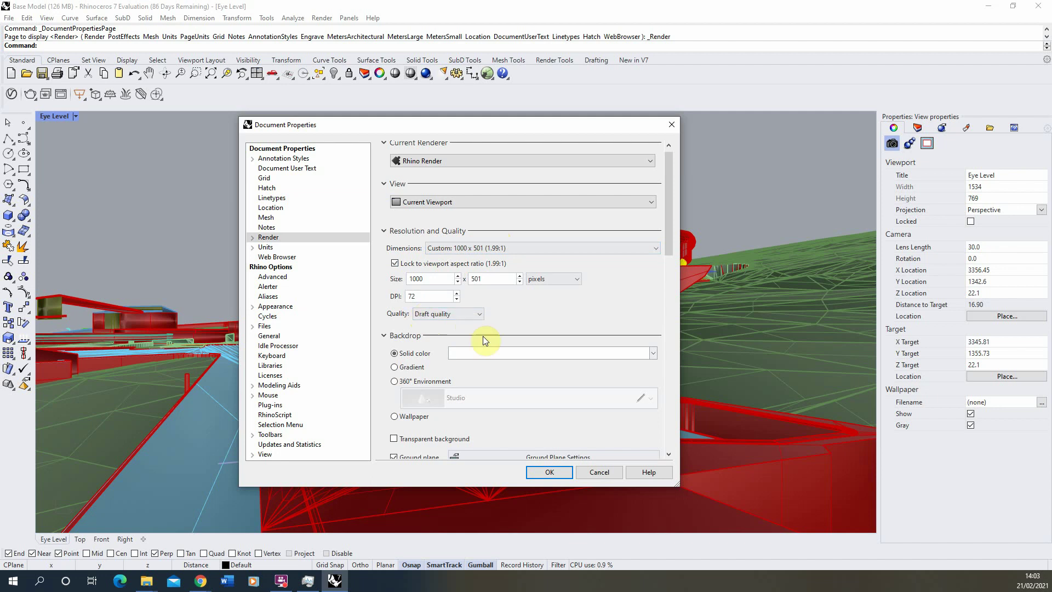
# Turn off Skylight in the Lighting section and bring up the Sun Settings dialog.
pyautogui.scroll(-2, 478, 375)
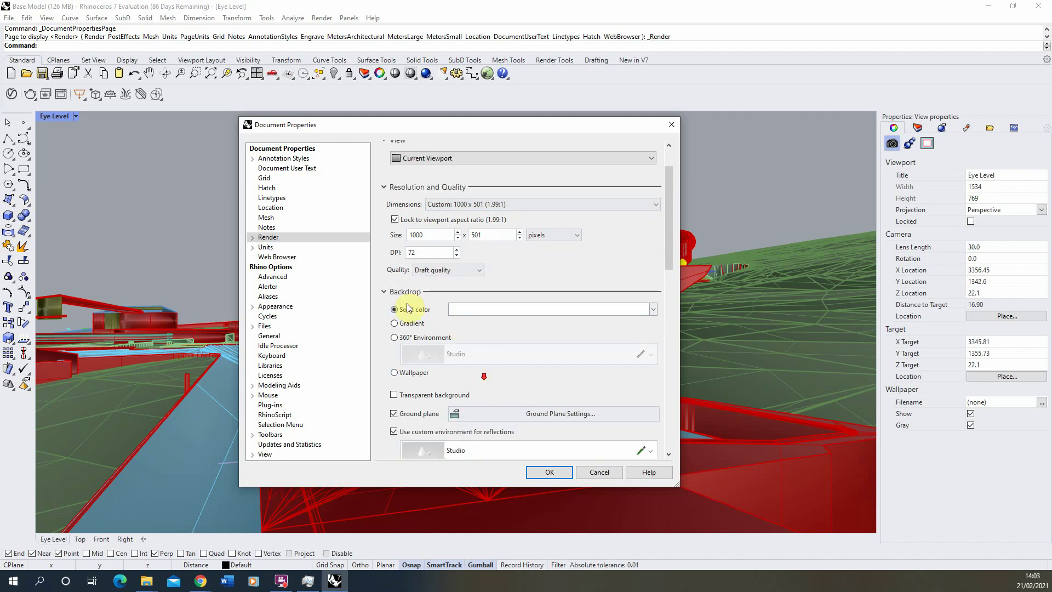
pyautogui.scroll(-2, 456, 318)
pyautogui.scroll(-3, 459, 322)
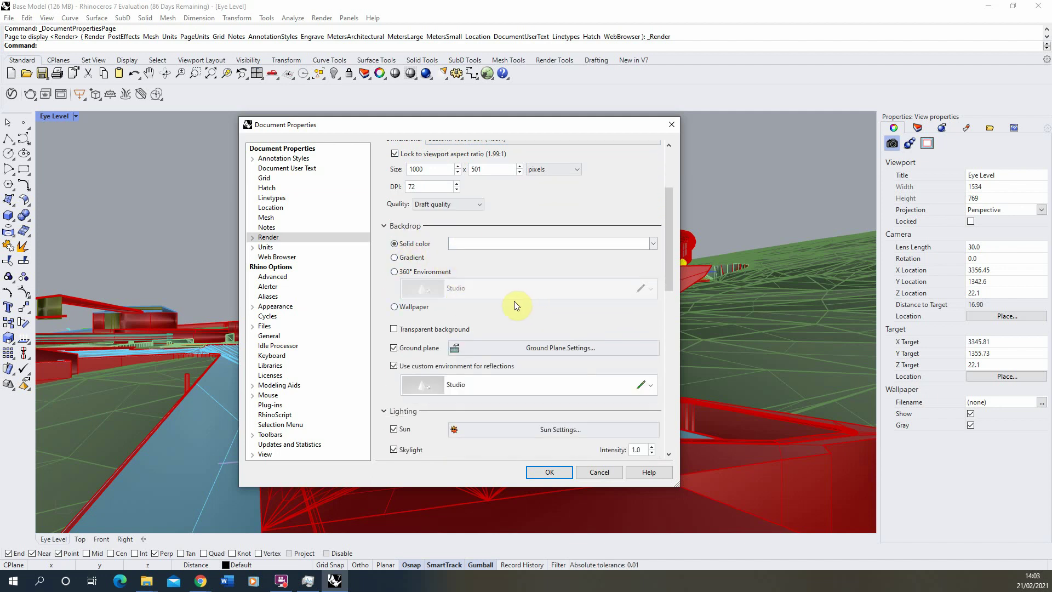
pyautogui.scroll(-2, 514, 328)
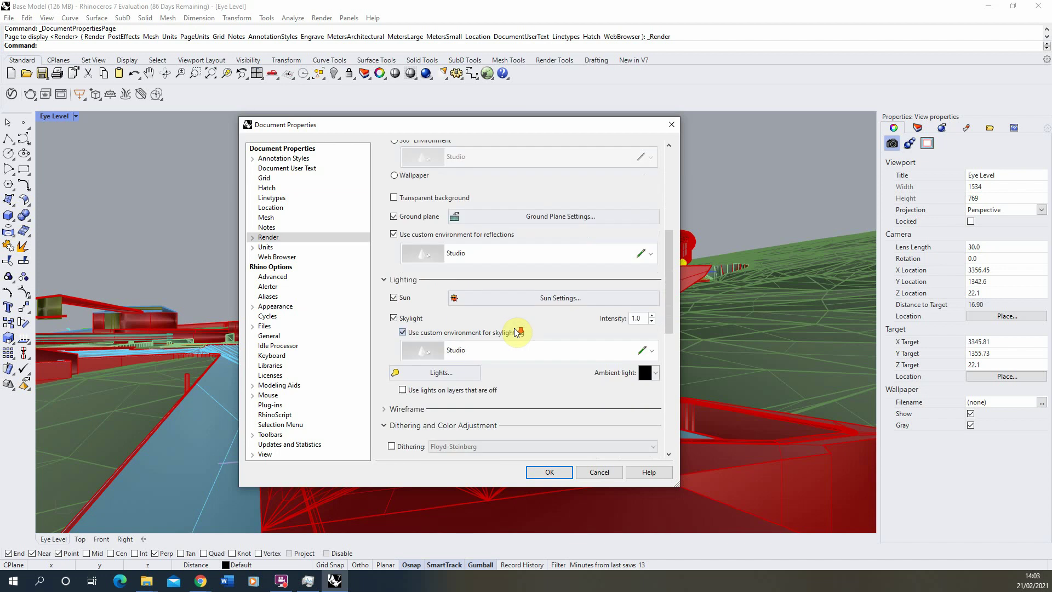
pyautogui.click(394, 318)
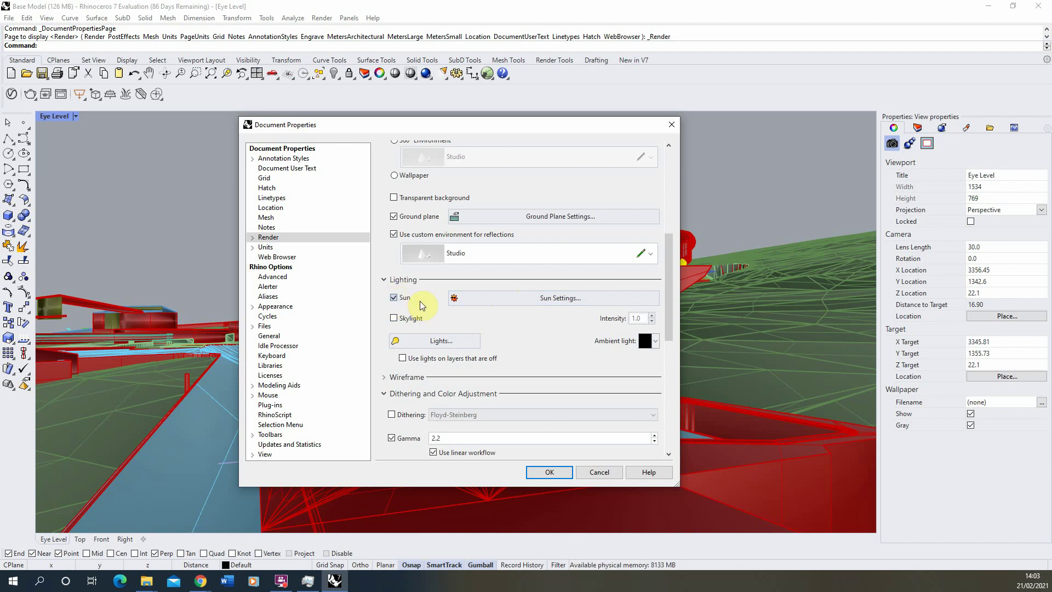
pyautogui.click(514, 301)
# Set the sun to manual at 181° azimuth and 45° altitude, then confirm both dialogs.
pyautogui.click(429, 176)
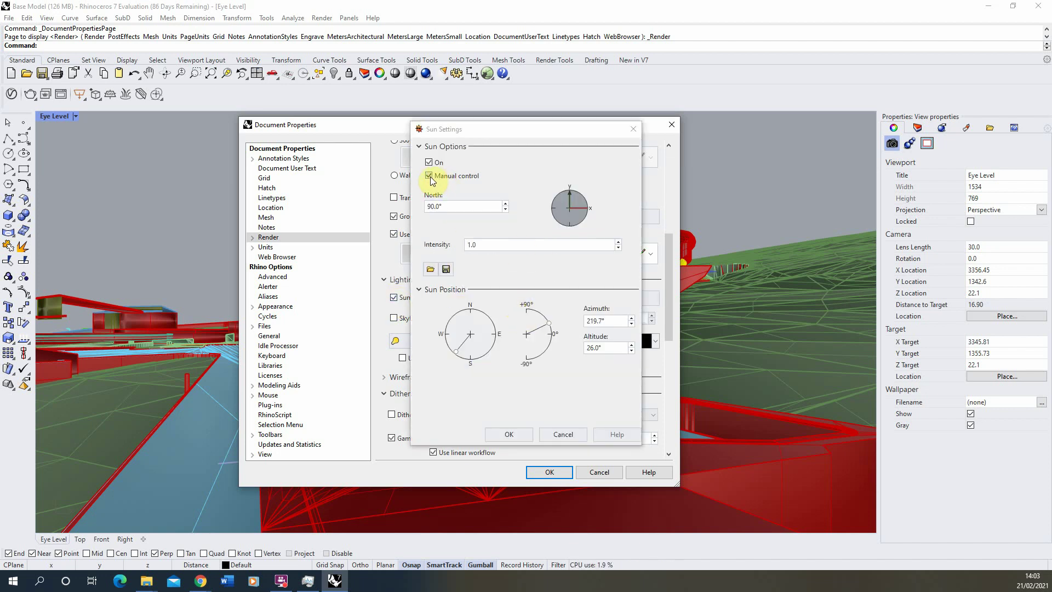
pyautogui.click(551, 326)
pyautogui.moveTo(550, 326); pyautogui.dragTo(548, 317)
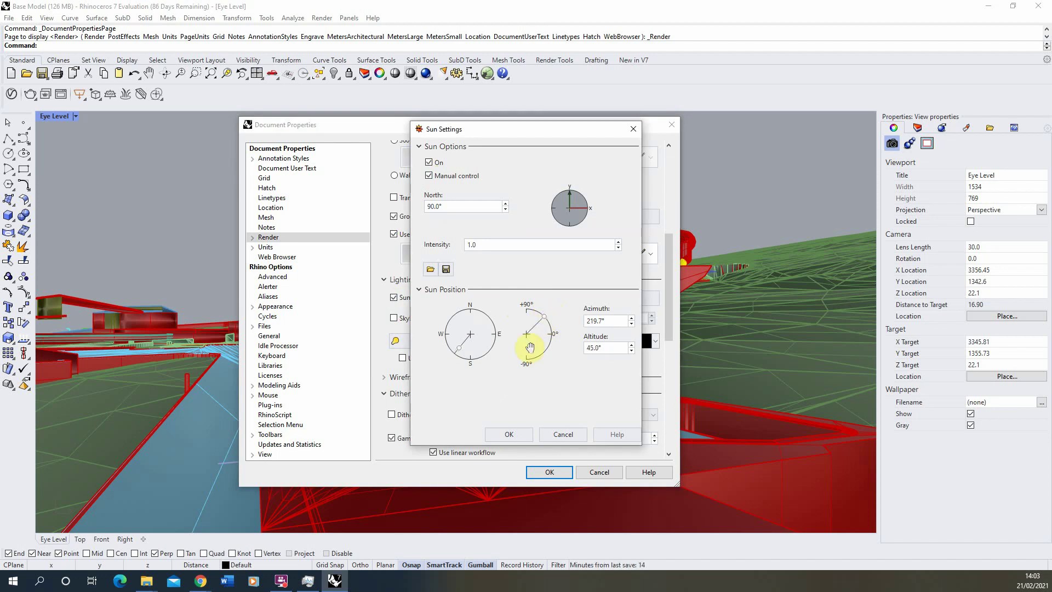
pyautogui.moveTo(458, 349); pyautogui.dragTo(470, 369)
pyautogui.click(513, 438)
pyautogui.click(548, 472)
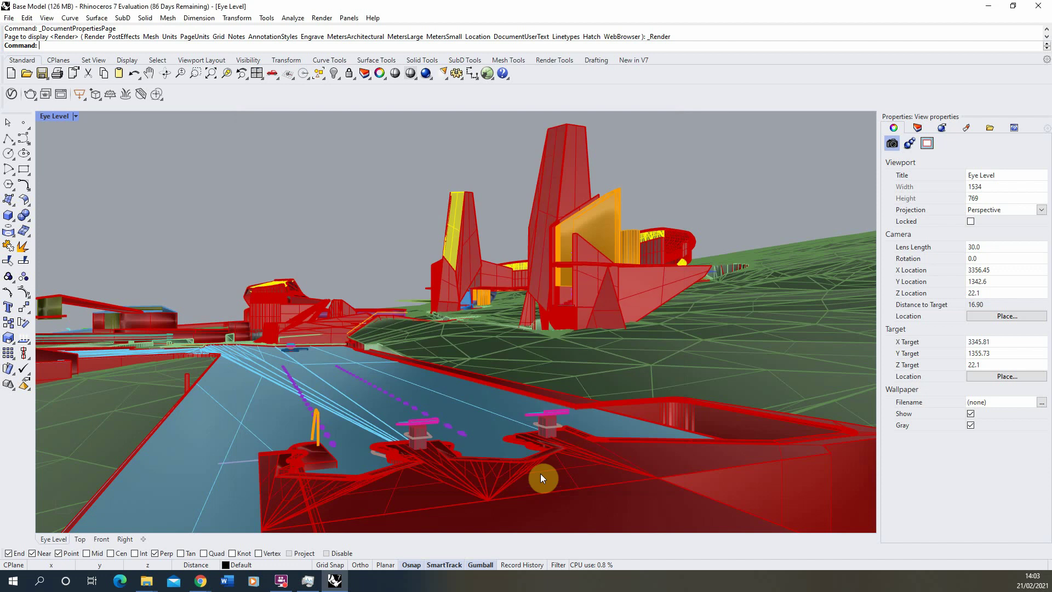
# Run a Render Preview of the Eye Level view at 1000 x 501.
pyautogui.click(322, 19)
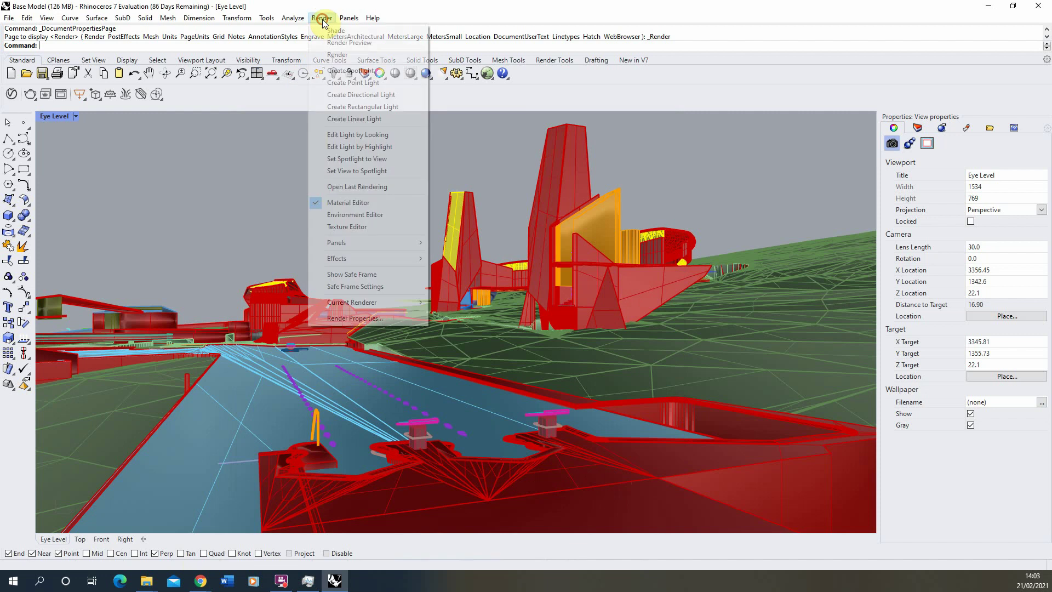
pyautogui.click(352, 44)
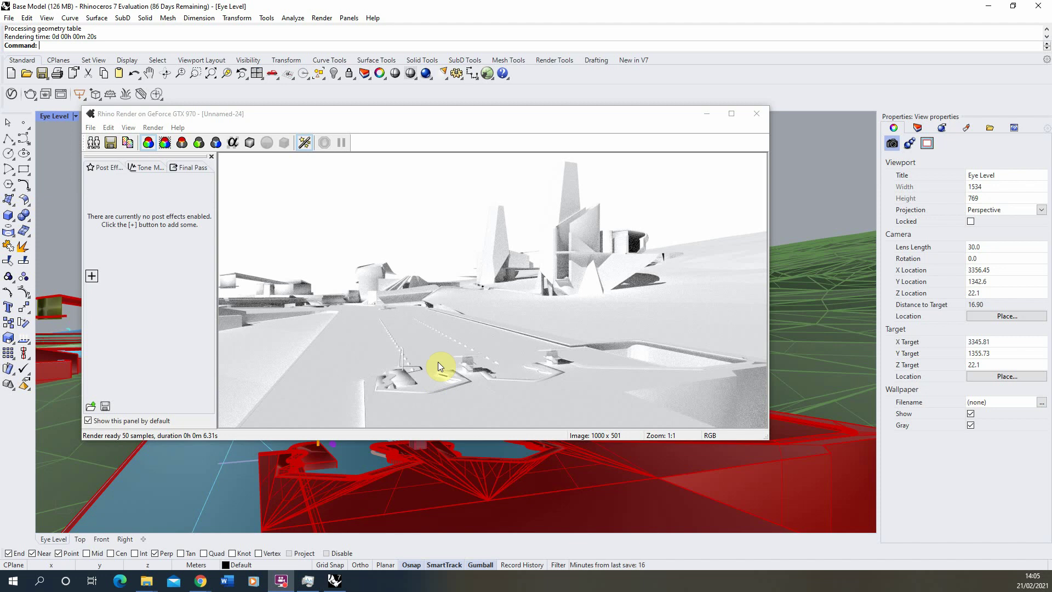
# Close the render window and zoom the Eye Level view in slightly.
pyautogui.click(756, 115)
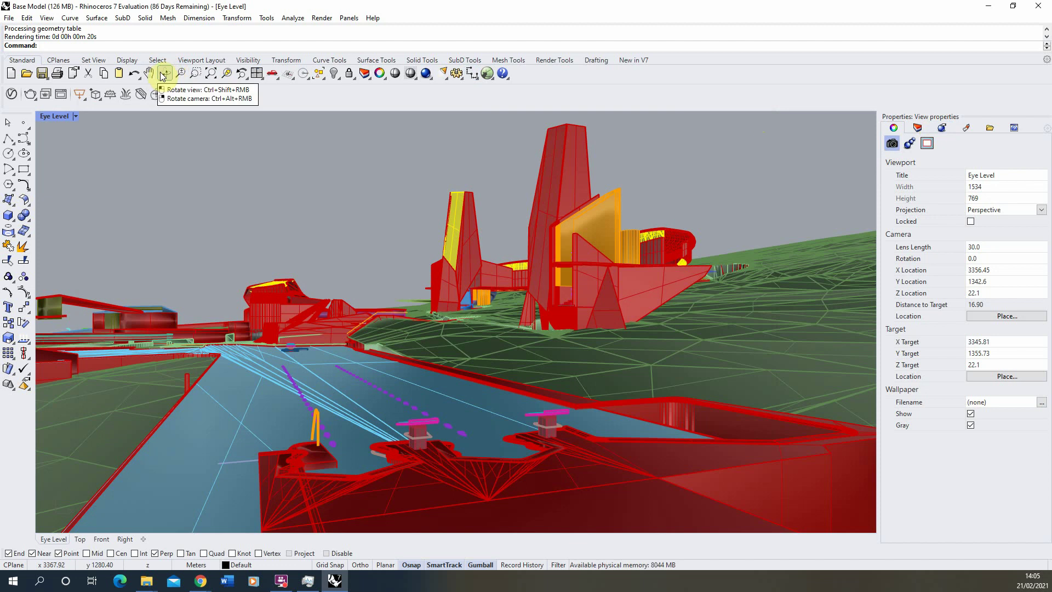
pyautogui.click(180, 73)
pyautogui.moveTo(477, 349); pyautogui.dragTo(474, 347)
pyautogui.click(473, 351)
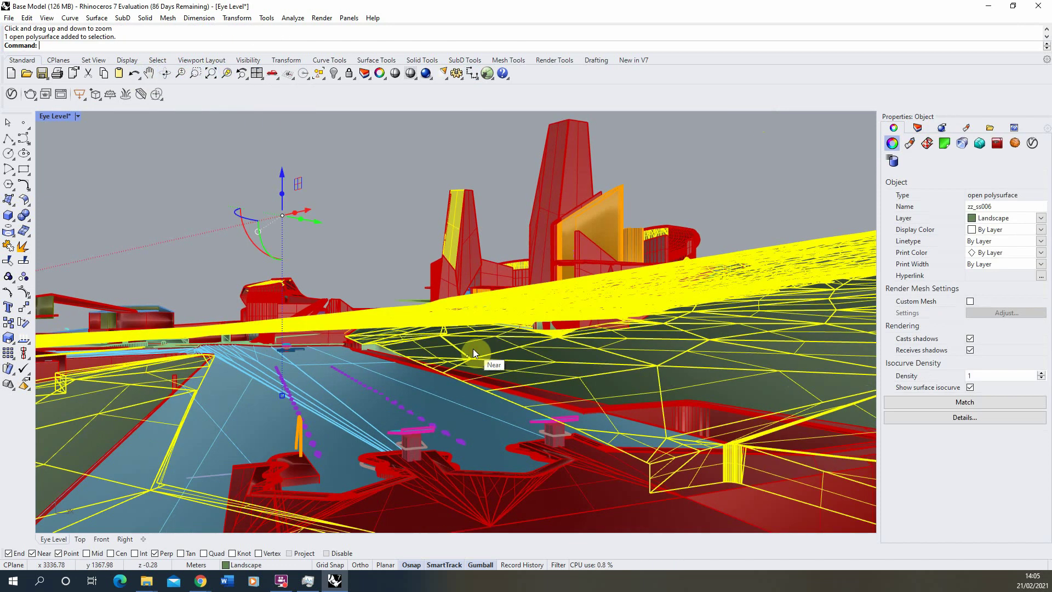
pyautogui.click(400, 235)
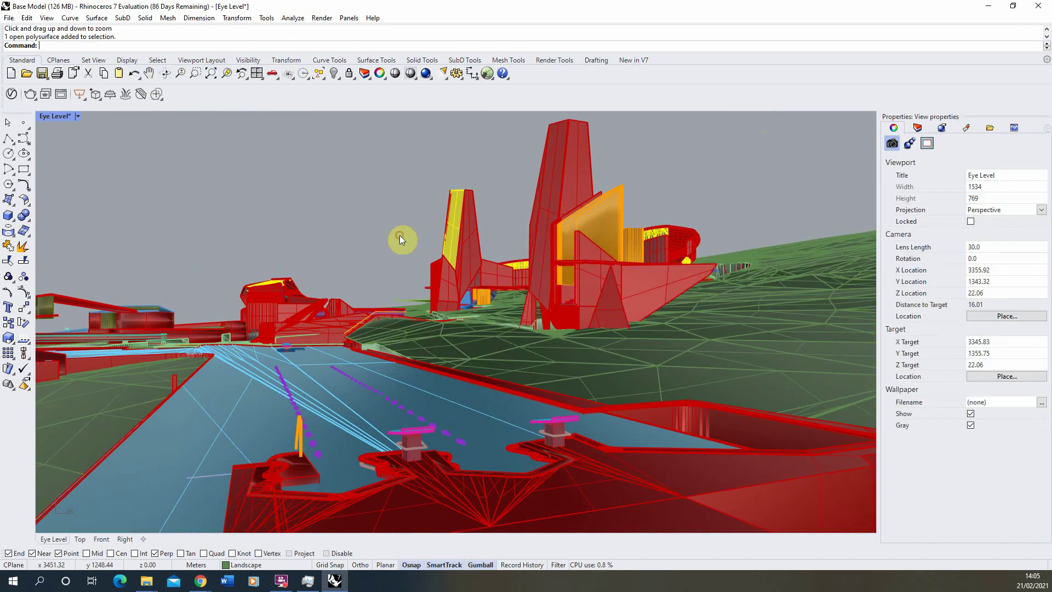
pyautogui.click(181, 73)
pyautogui.moveTo(409, 249); pyautogui.dragTo(410, 248)
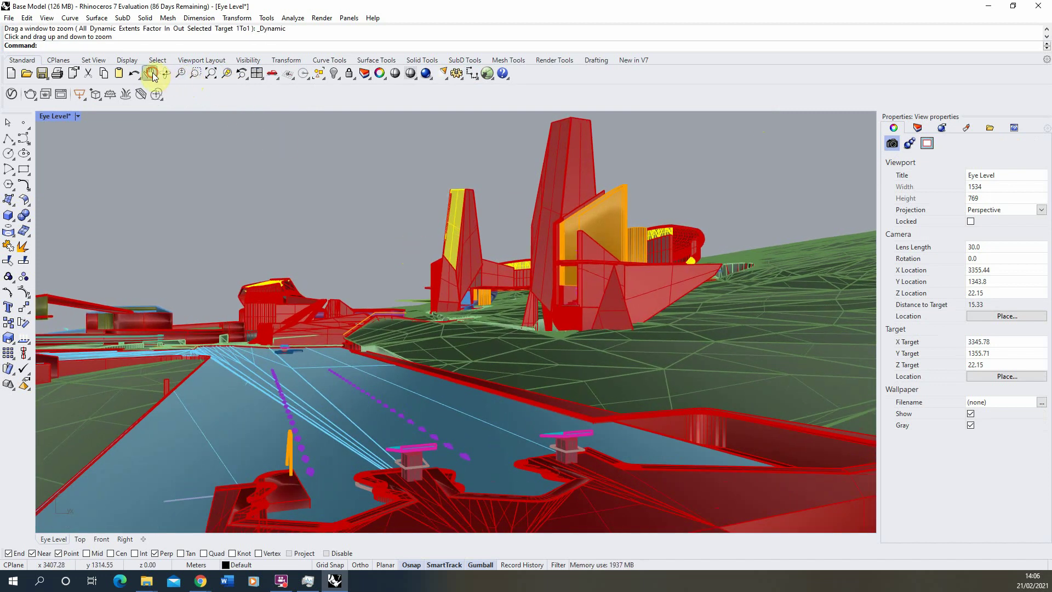
# Pan the Eye Level view up and rotate it so the buildings shift left.
pyautogui.click(153, 76)
pyautogui.moveTo(404, 249); pyautogui.dragTo(400, 258)
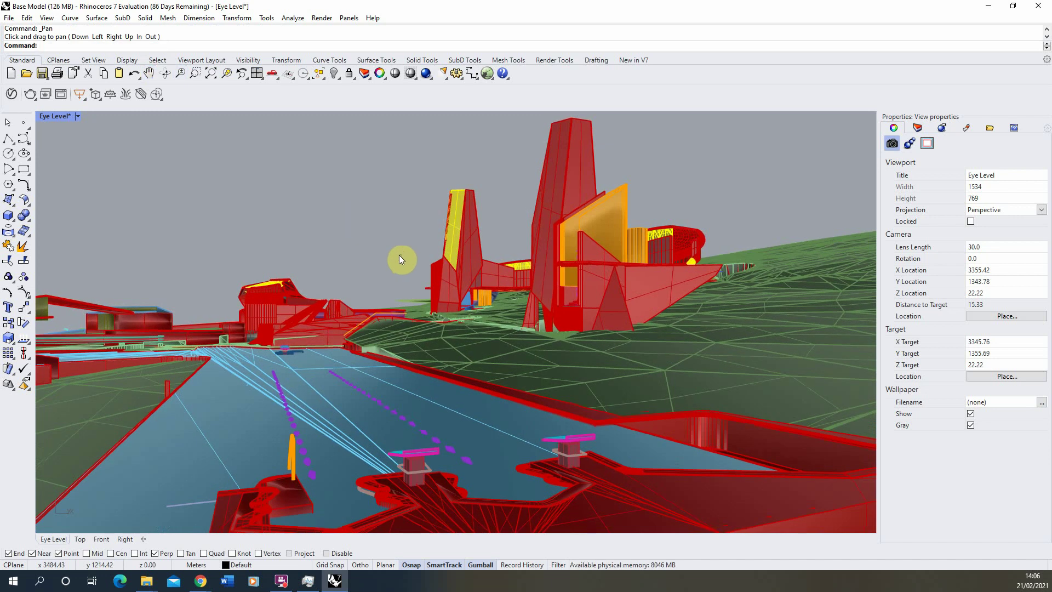
pyautogui.click(165, 73)
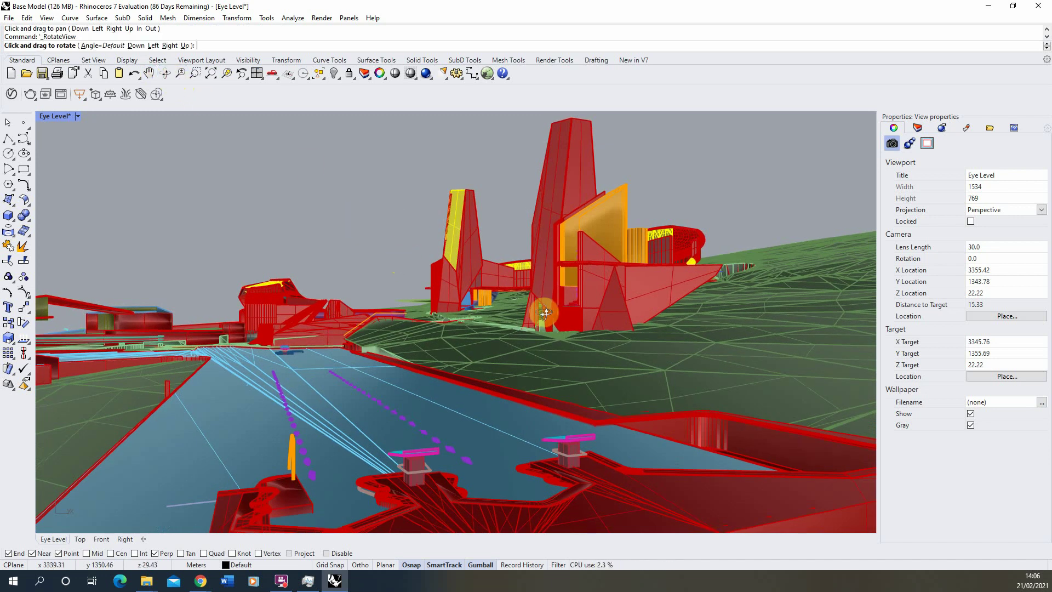
pyautogui.moveTo(545, 313); pyautogui.dragTo(542, 313)
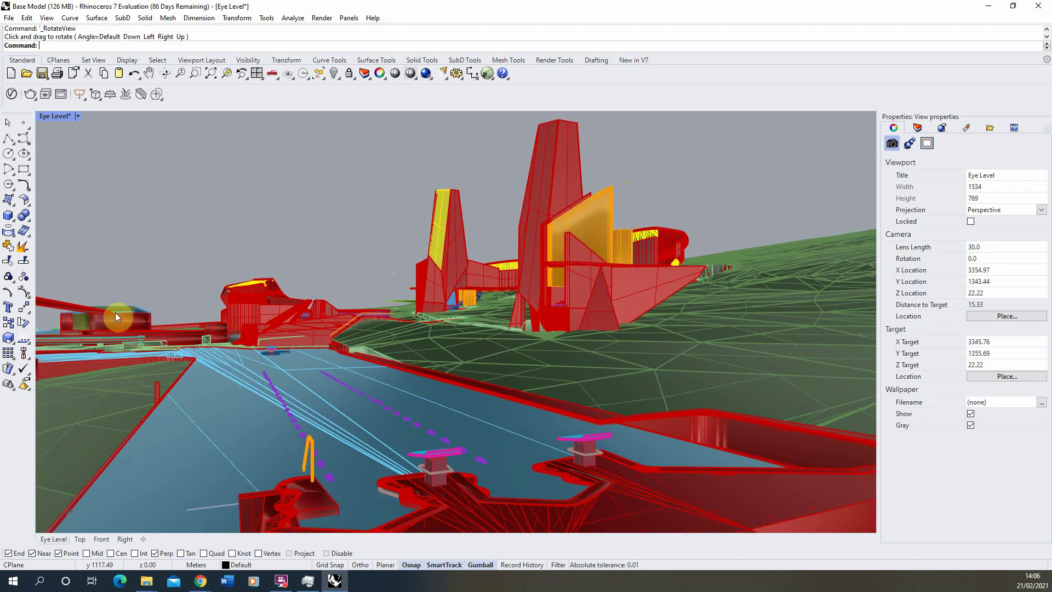
pyautogui.click(149, 73)
pyautogui.moveTo(360, 247); pyautogui.dragTo(352, 244)
pyautogui.press('Return')
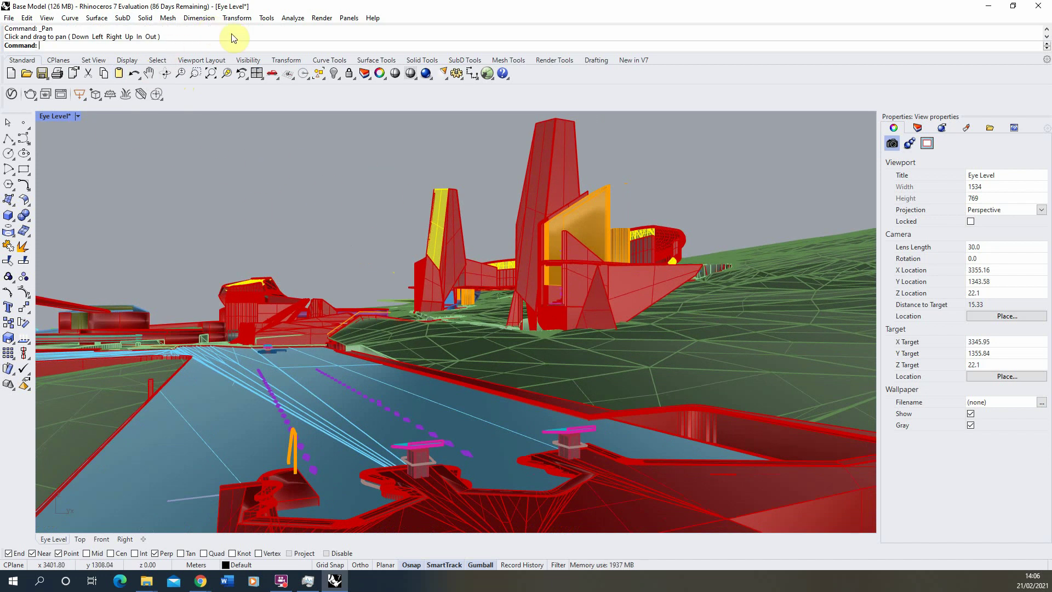
# Zoom out slightly and pan, leaving the camera at height 22.07, 15.67 from target.
pyautogui.click(180, 74)
pyautogui.moveTo(317, 237); pyautogui.dragTo(370, 271)
pyautogui.press('Return')
pyautogui.click(148, 73)
pyautogui.press('Return')
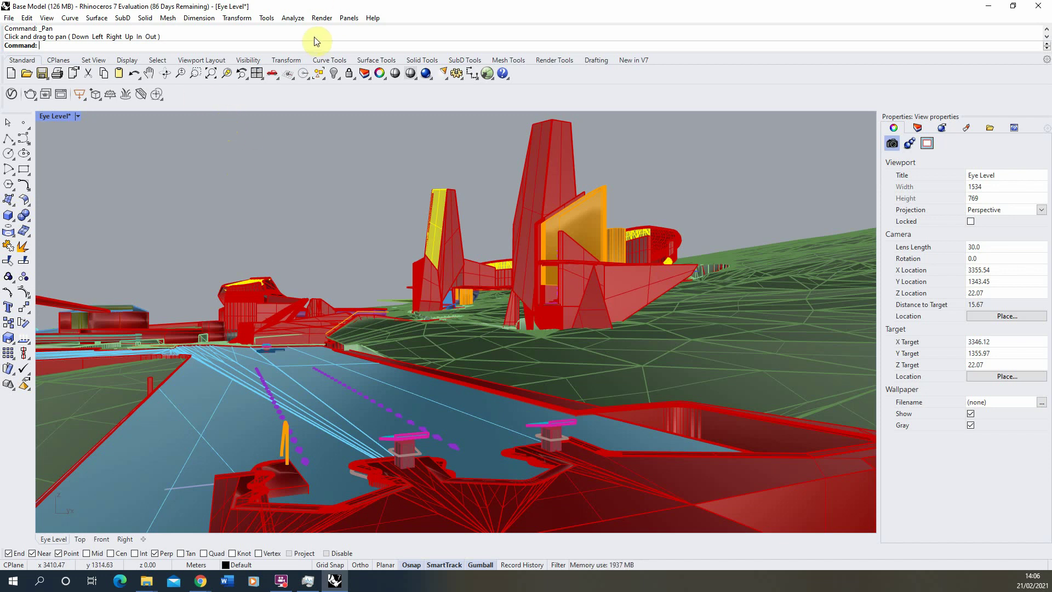
# In Render Properties, swing the sun to 225° azimuth, lower its altitude, and close both dialogs.
pyautogui.click(323, 18)
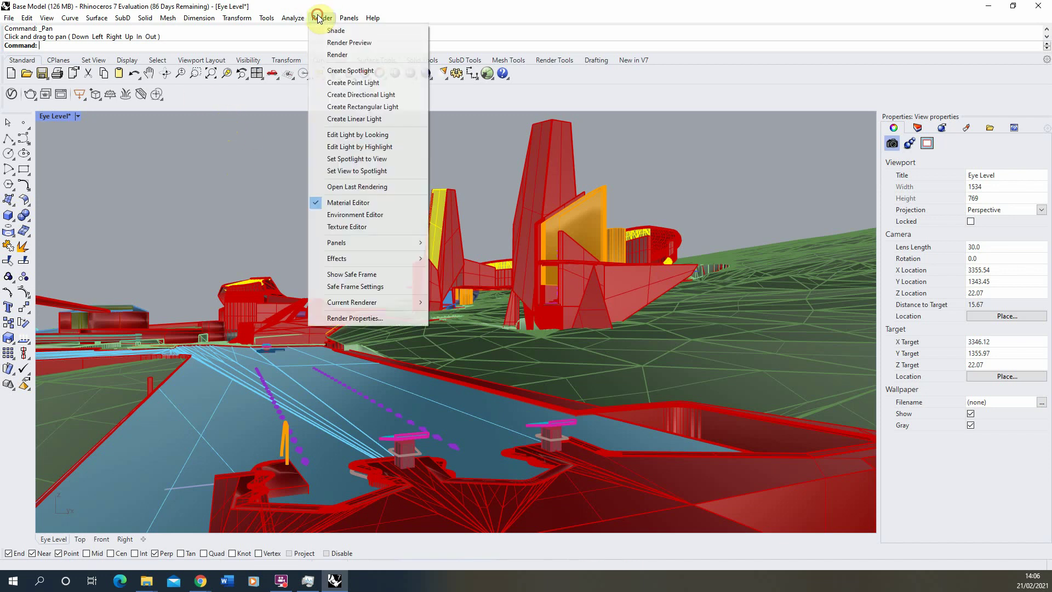
pyautogui.click(362, 319)
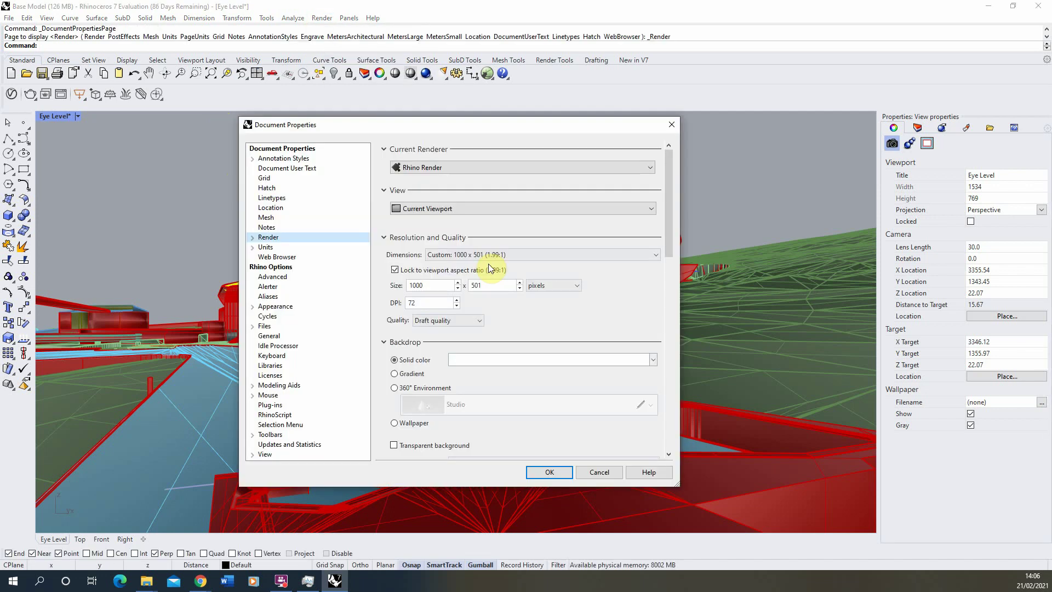
pyautogui.scroll(-5, 489, 370)
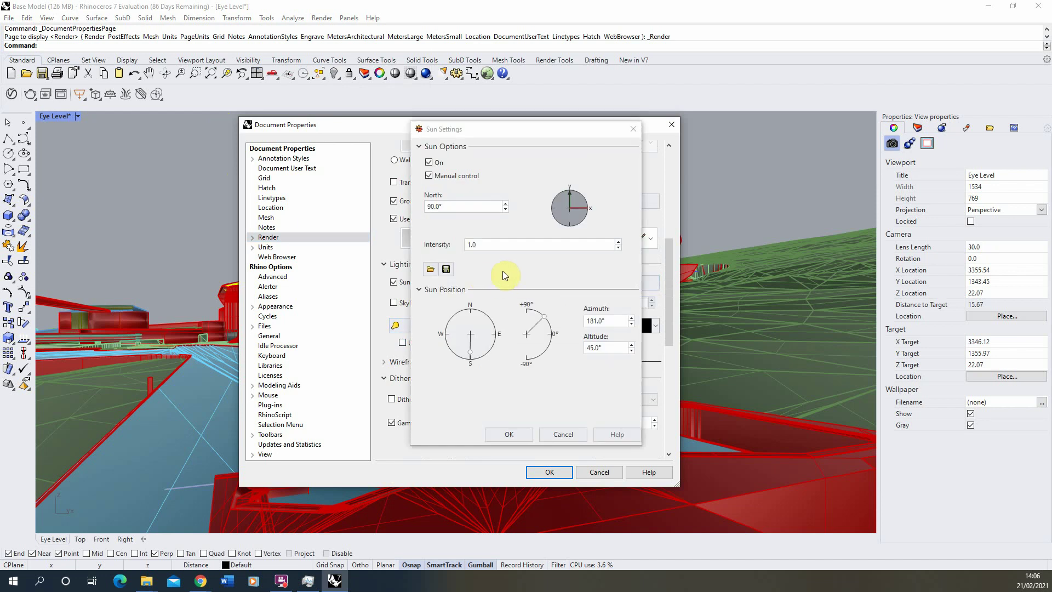
pyautogui.moveTo(471, 351); pyautogui.dragTo(446, 356)
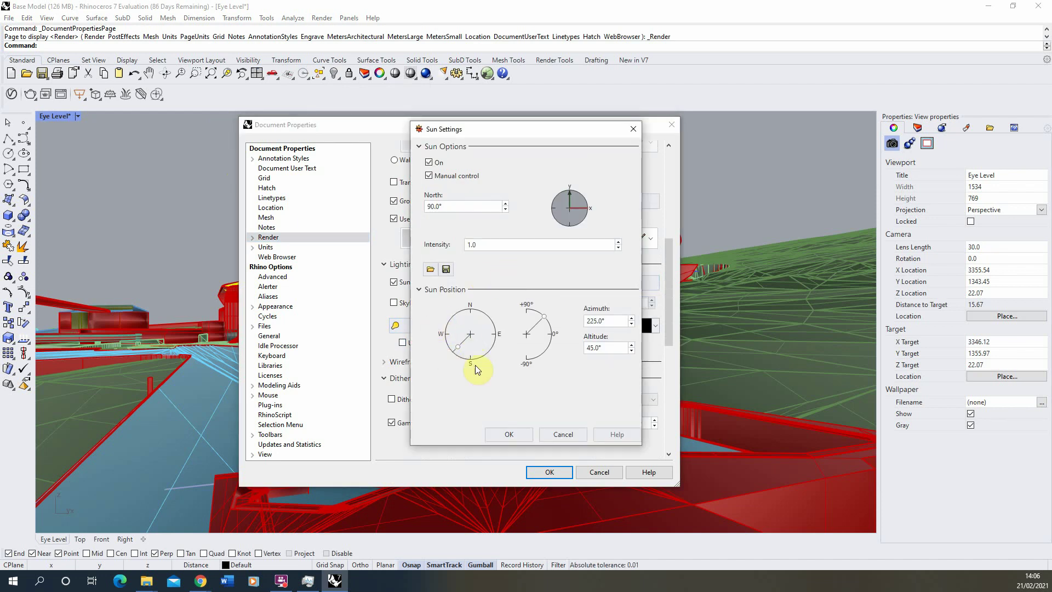
pyautogui.moveTo(545, 314); pyautogui.dragTo(559, 323)
pyautogui.click(508, 434)
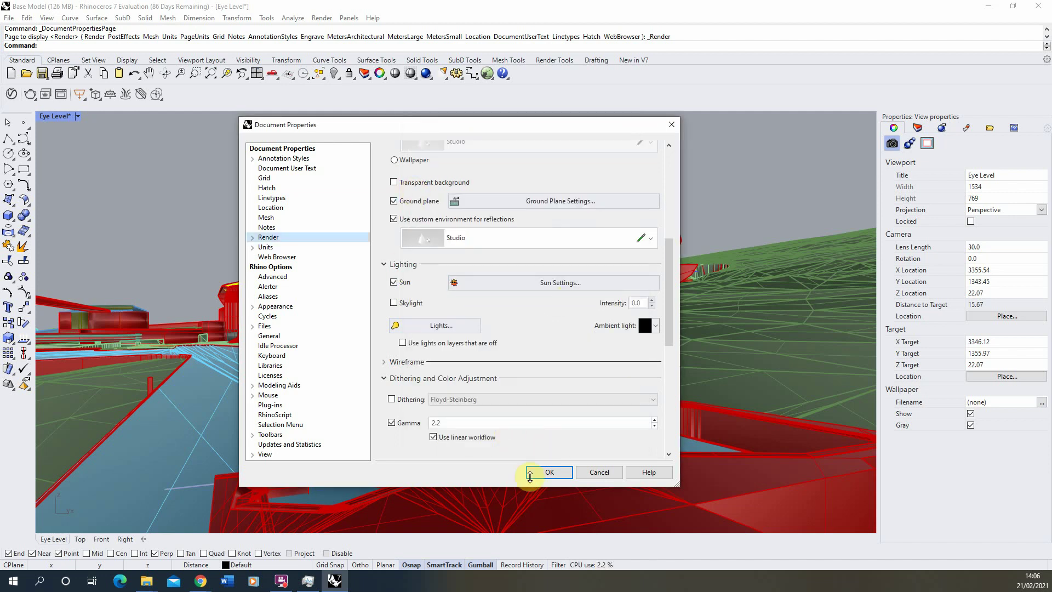
pyautogui.click(551, 471)
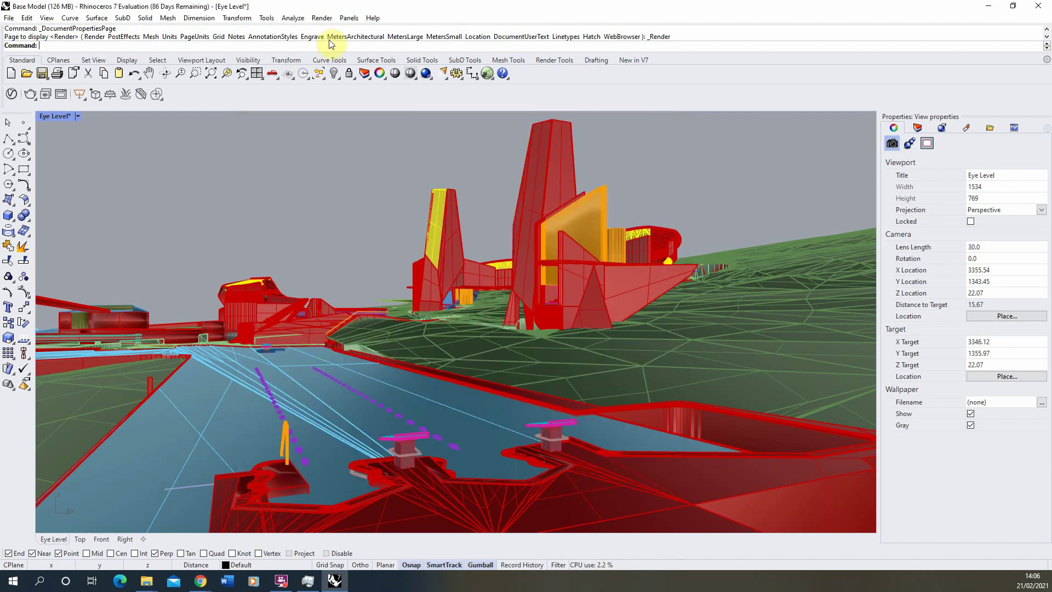
# Launch a new Render Preview of the reframed Eye Level view with the 225° sun.
pyautogui.click(321, 18)
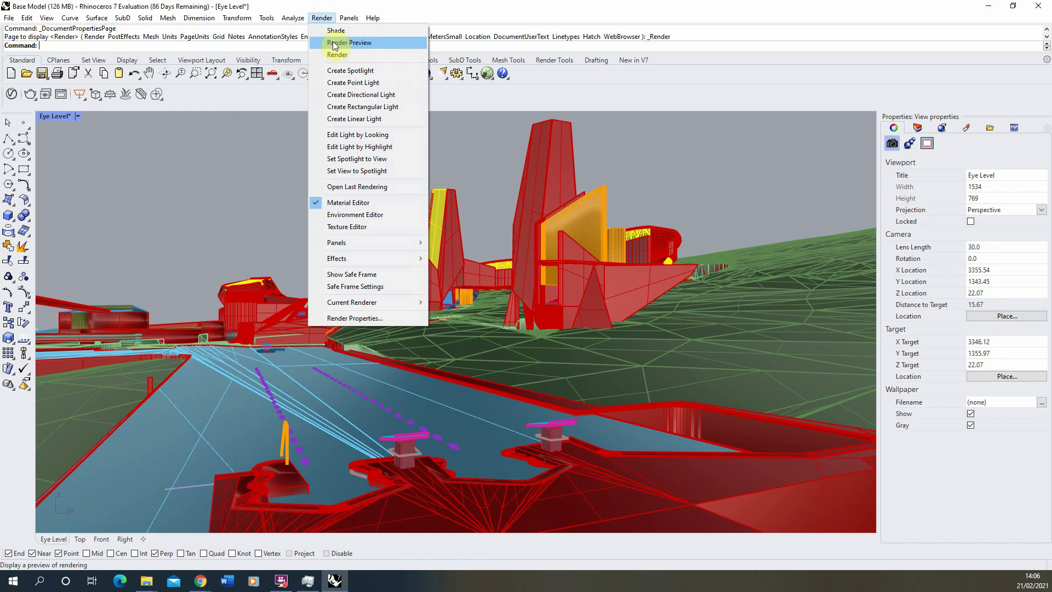
pyautogui.click(334, 41)
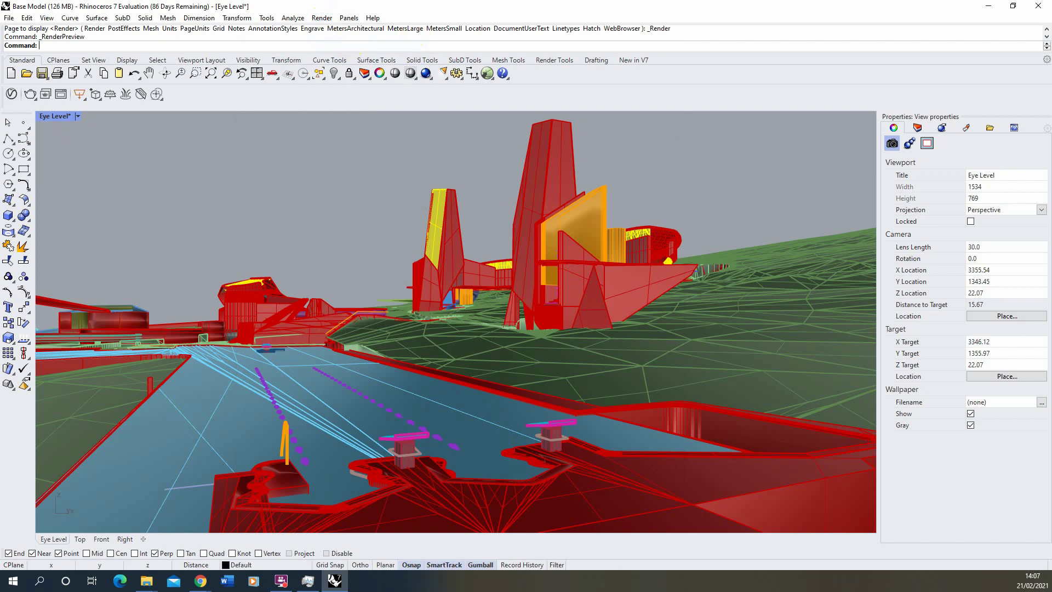
pyautogui.click(322, 251)
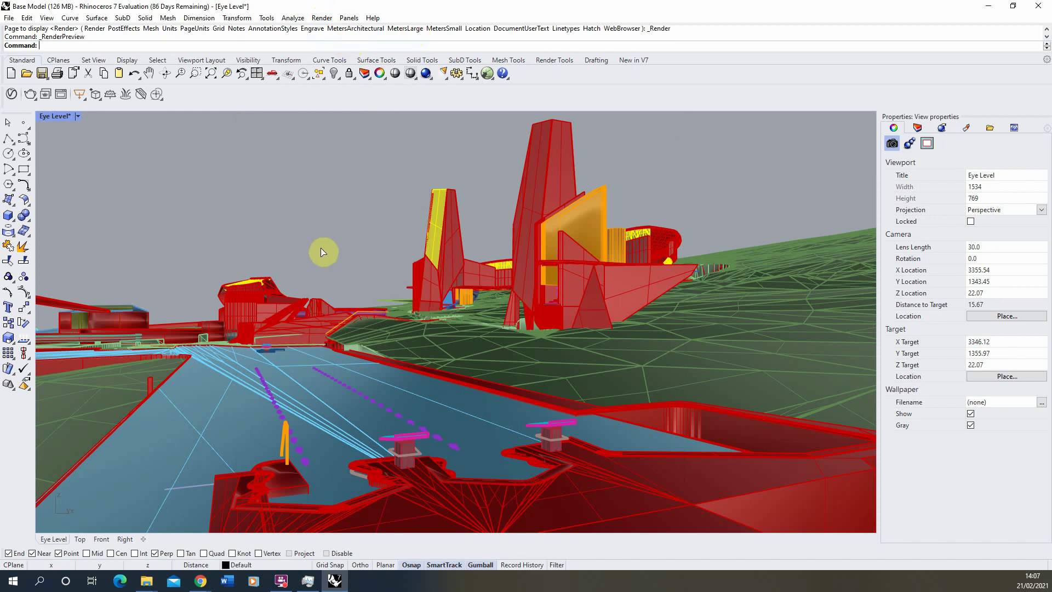